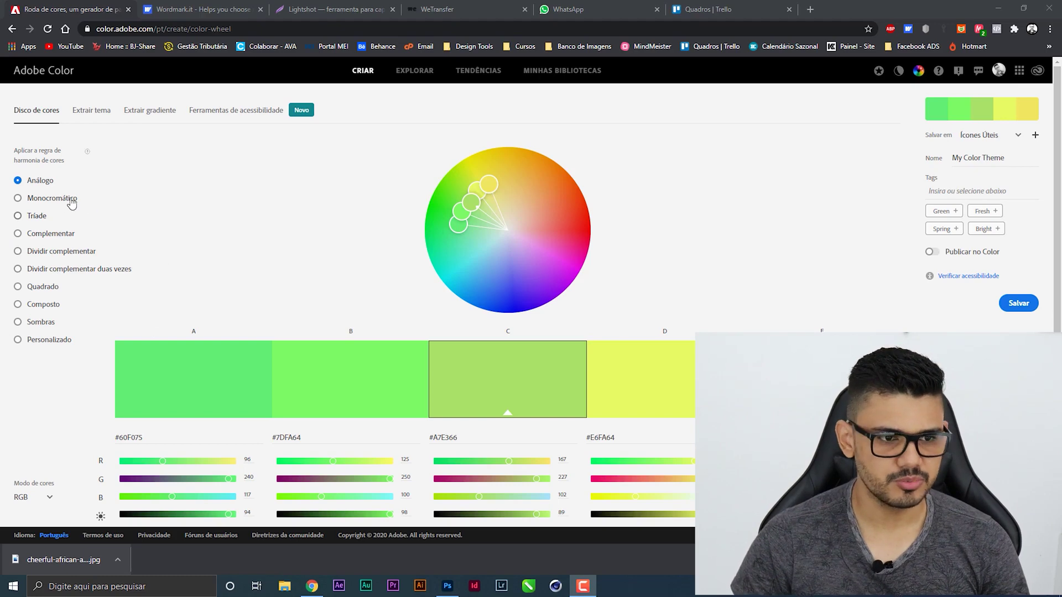
Apply the Tríade harmony and reshape it into sage green, purple #B36DE8, mint and taupe tones.
left_click(40, 220)
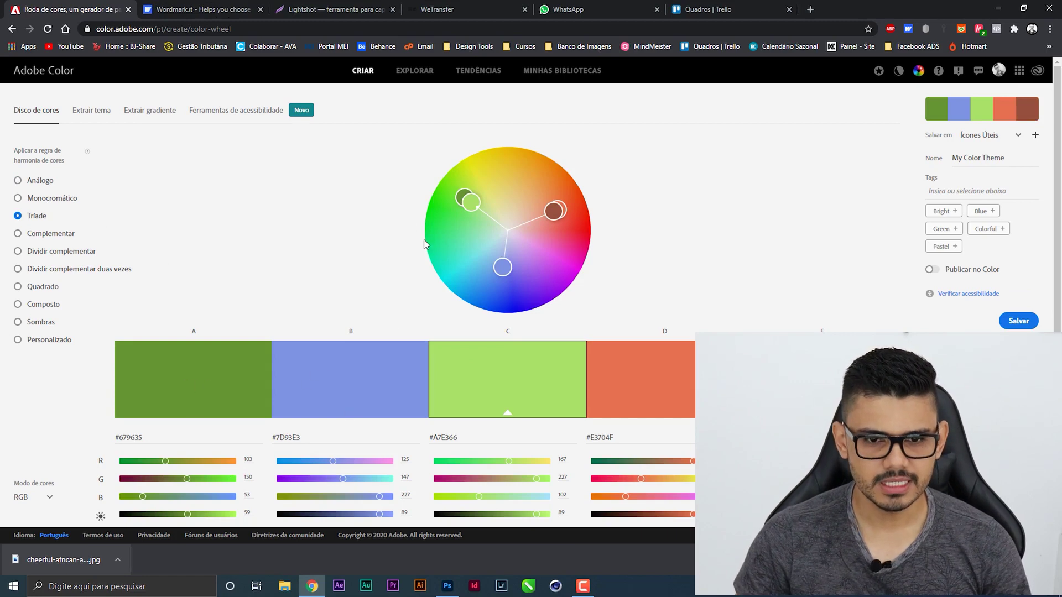
mouse_move(461, 195)
left_mouse_down()
mouse_move(453, 252)
mouse_move(467, 266)
left_mouse_up()
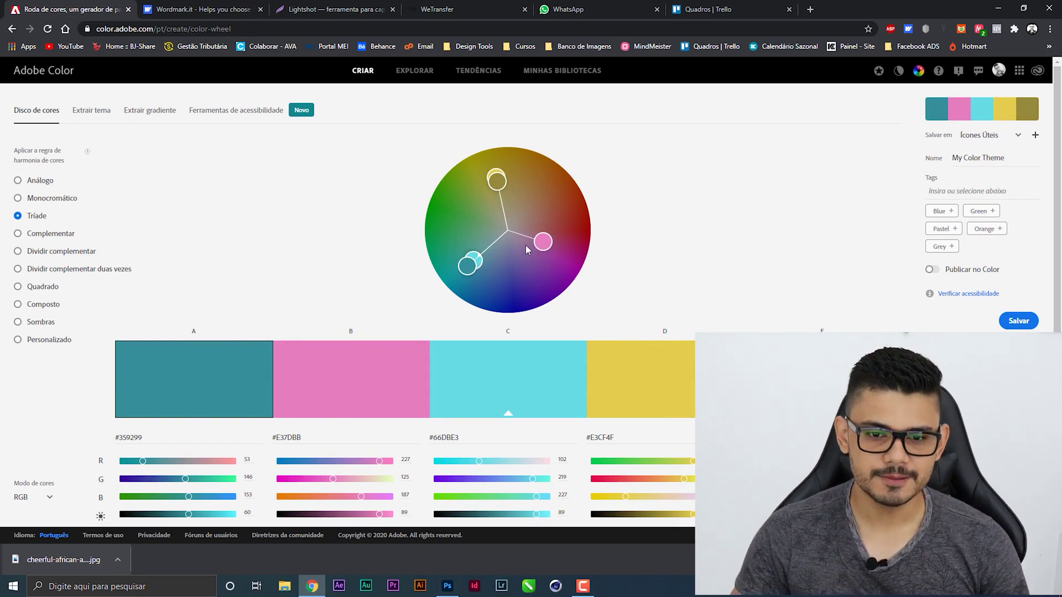
mouse_move(542, 242)
left_mouse_down()
mouse_move(592, 270)
mouse_move(525, 245)
left_mouse_up()
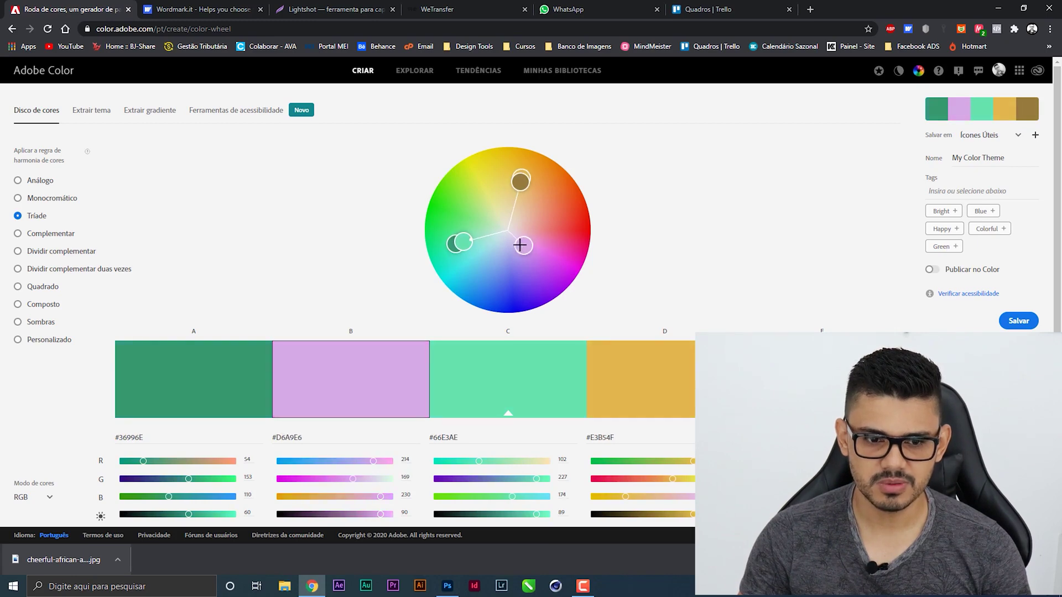
left_click_drag(464, 242, 487, 232)
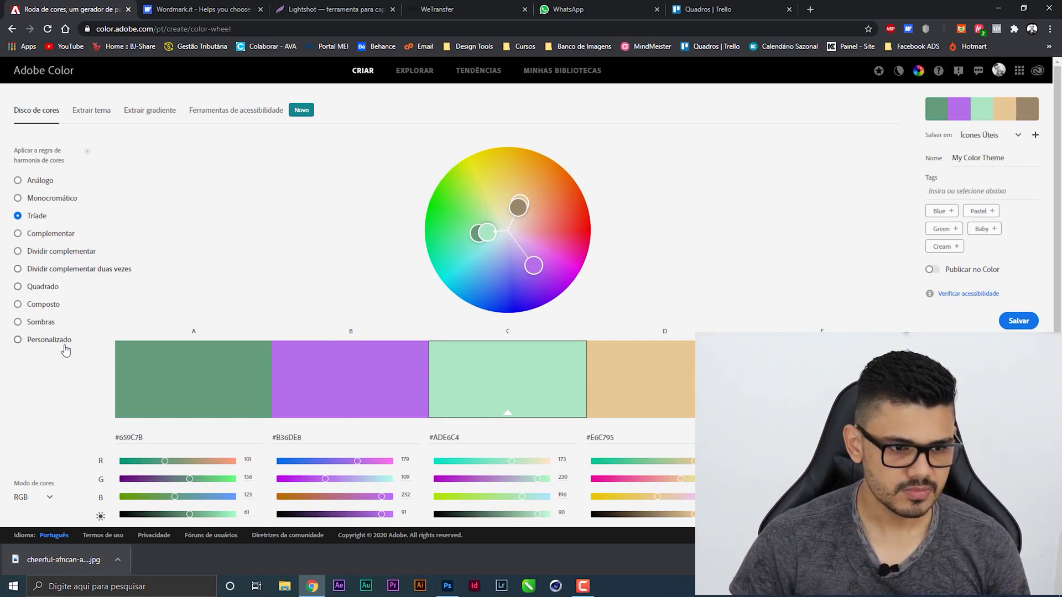
Apply the Quadrado rule, moving one colour to vivid green and softening the rest to pastels.
left_click(39, 305)
left_click(18, 288)
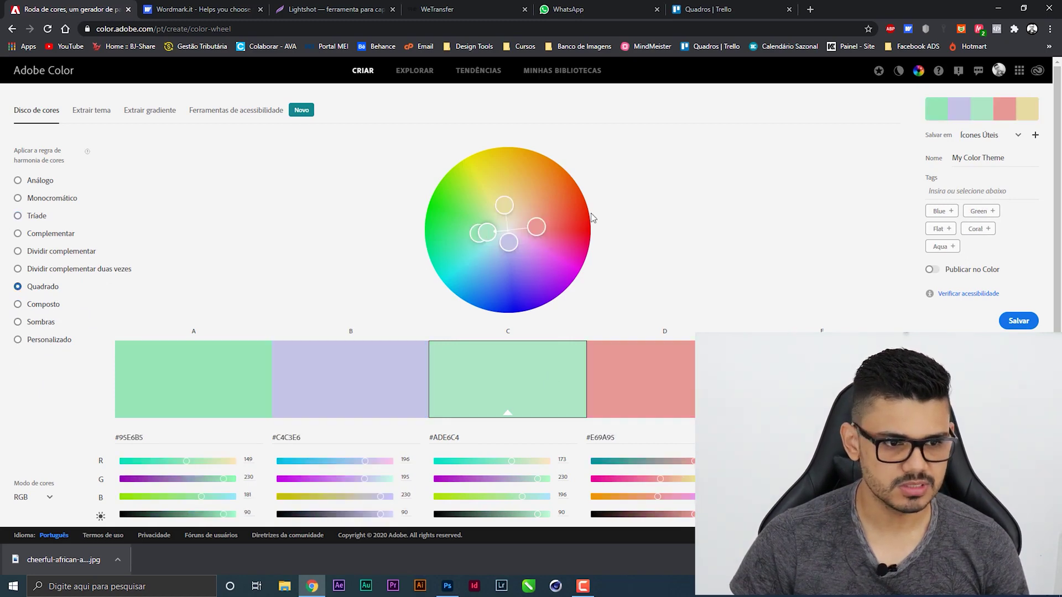
left_click_drag(503, 206, 432, 196)
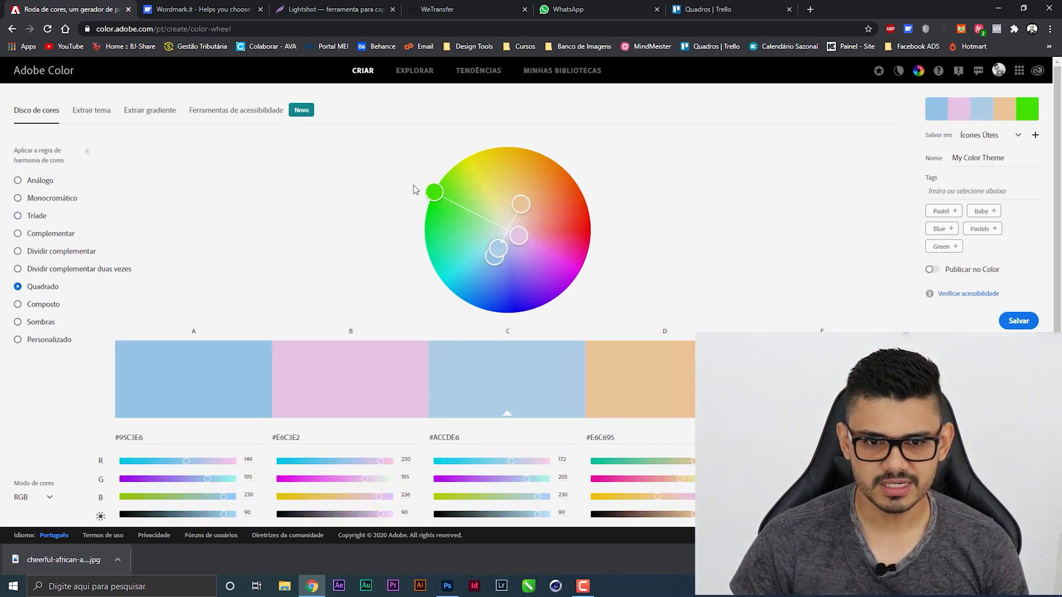
left_click_drag(507, 246, 514, 232)
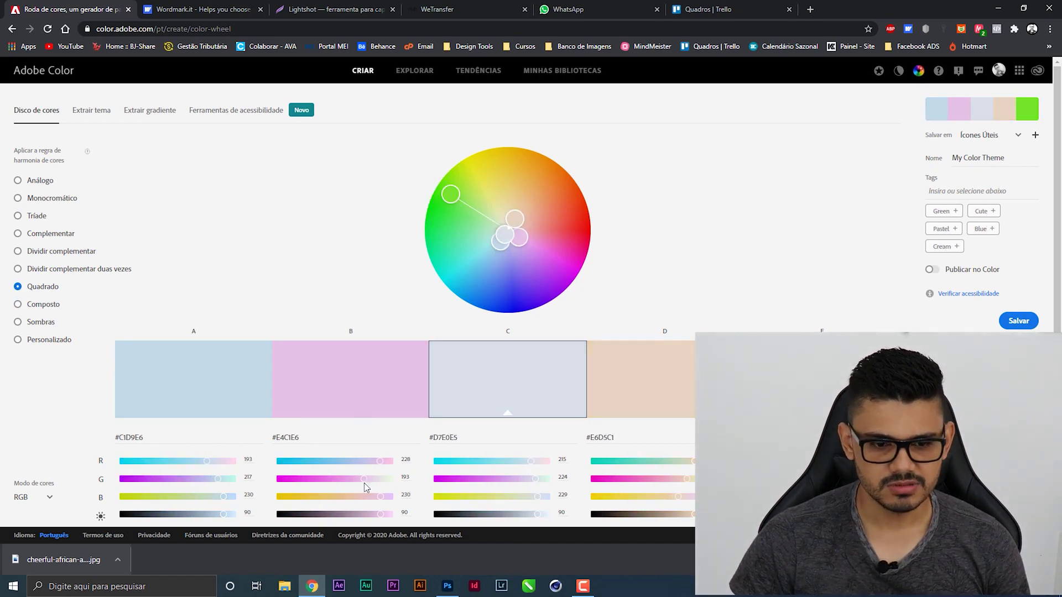
Select the #E4C1E6 hex code and move through the other colours' hex fields.
left_click(300, 435)
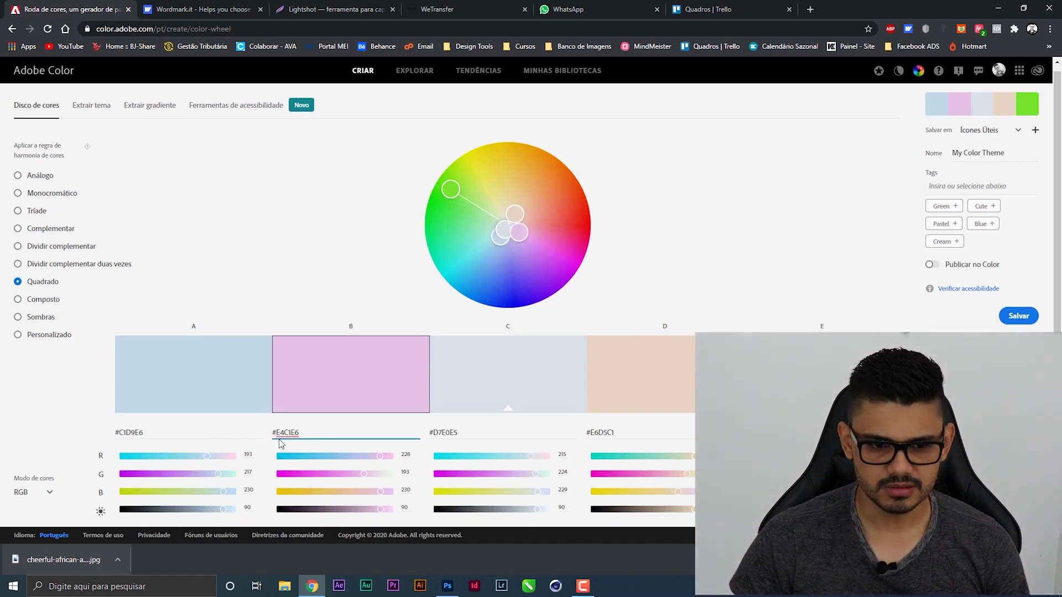
key("ctrl+a")
key("Tab")
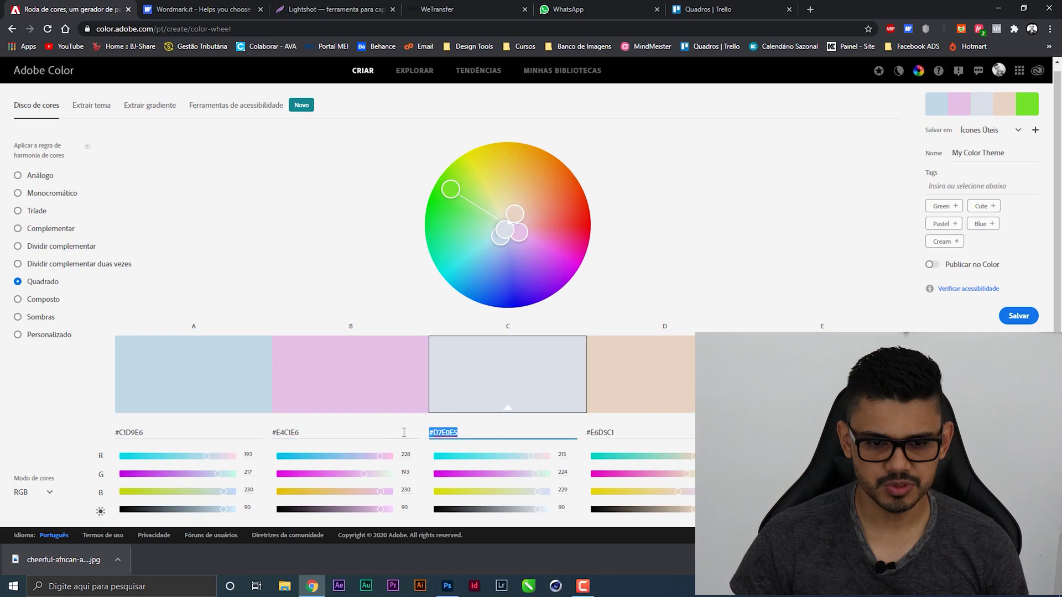
left_click(662, 434)
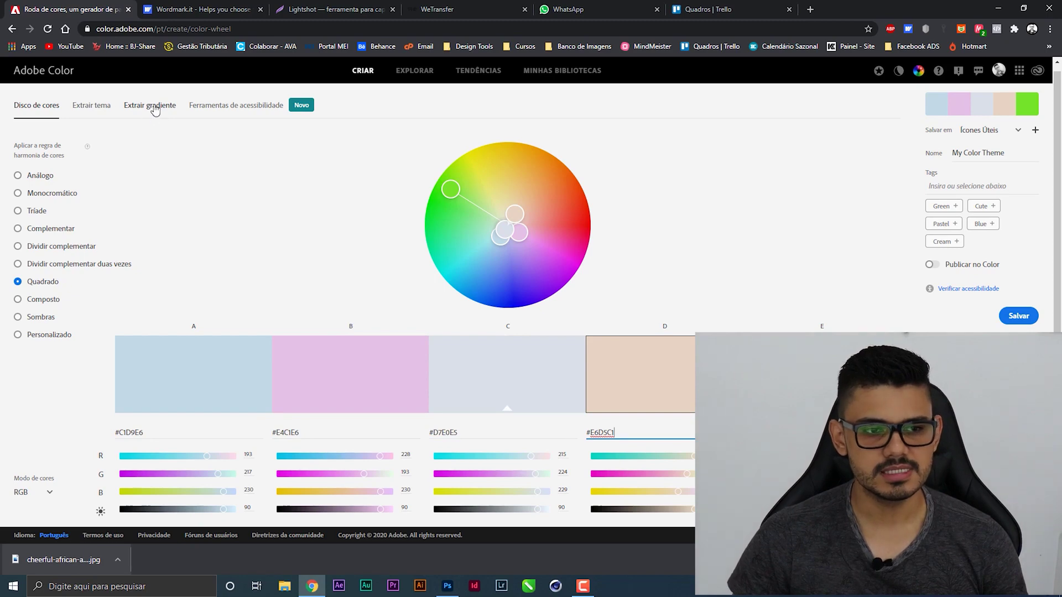
Load 874019-gigapixel from Nova pasta into Extrair gradiente for a three-colour gradient.
left_click(160, 106)
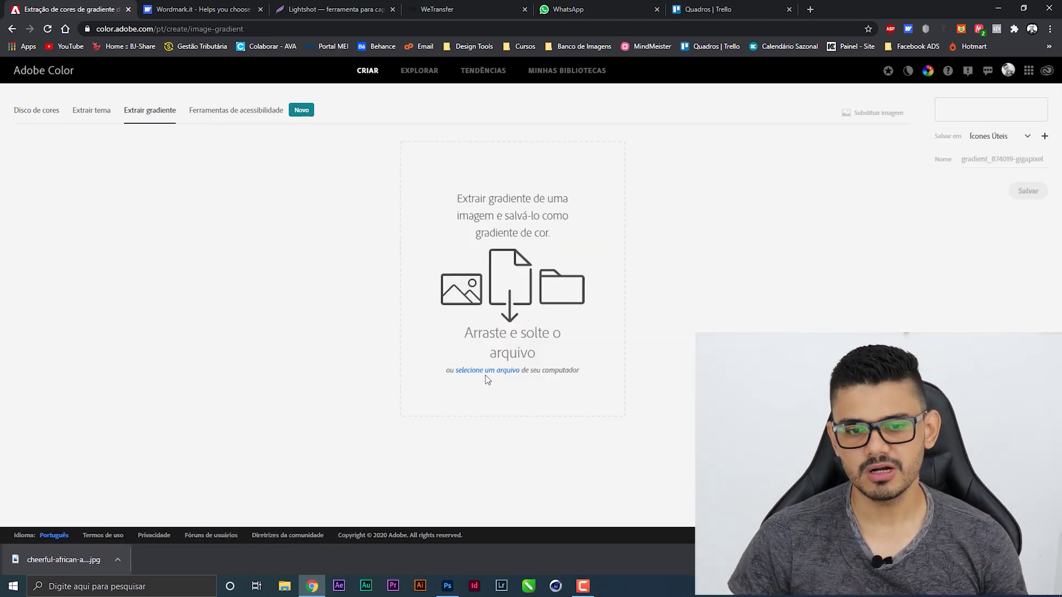
left_click(494, 370)
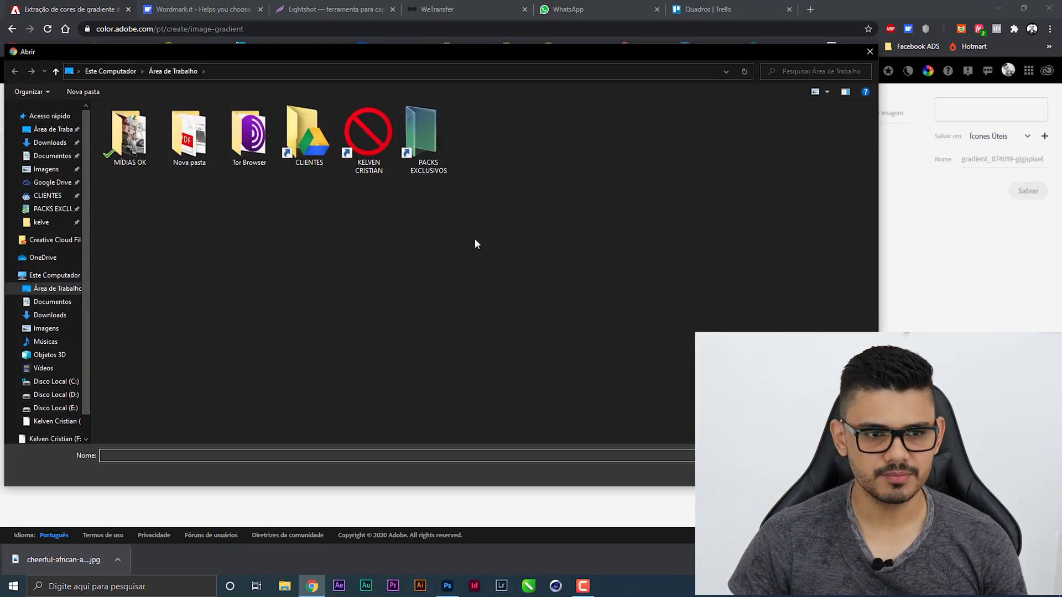
double_click(189, 146)
left_click(193, 149)
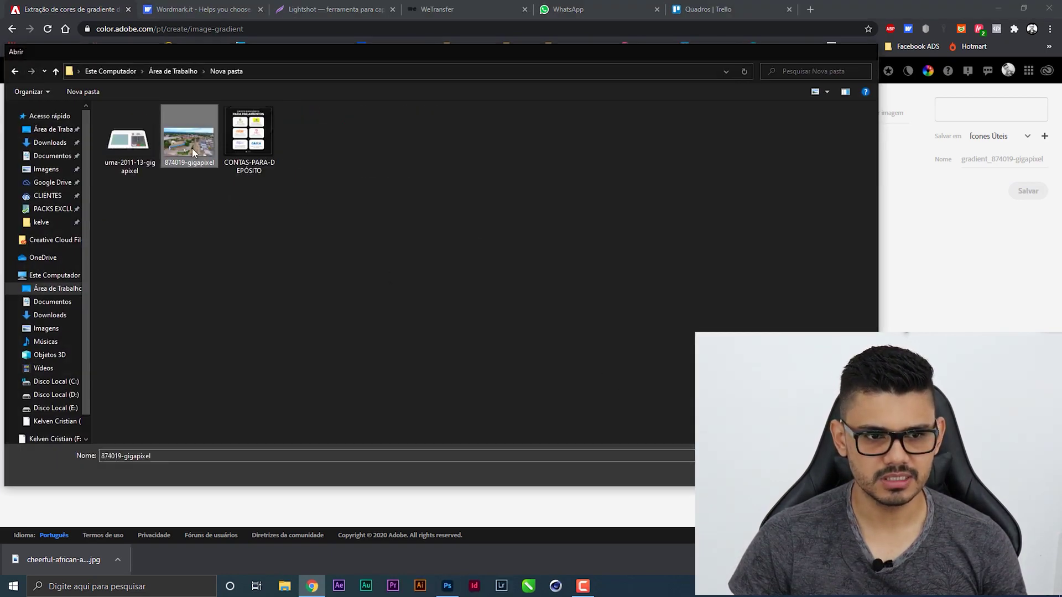
double_click(193, 149)
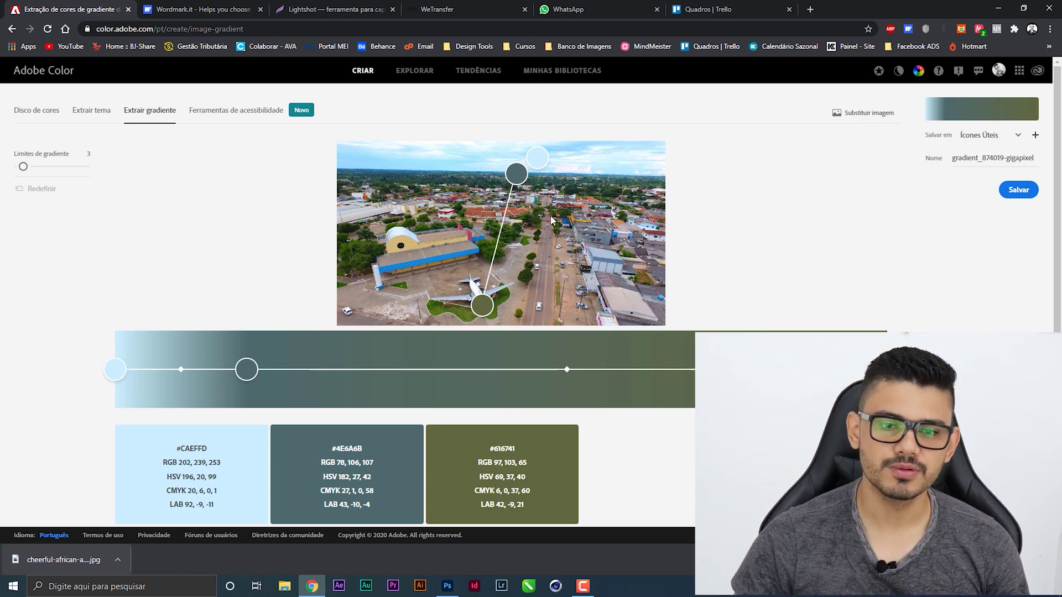
Set the gradient stops on the sky, yellow roof and green lawn, then close Adobe Color.
left_click_drag(537, 156, 465, 149)
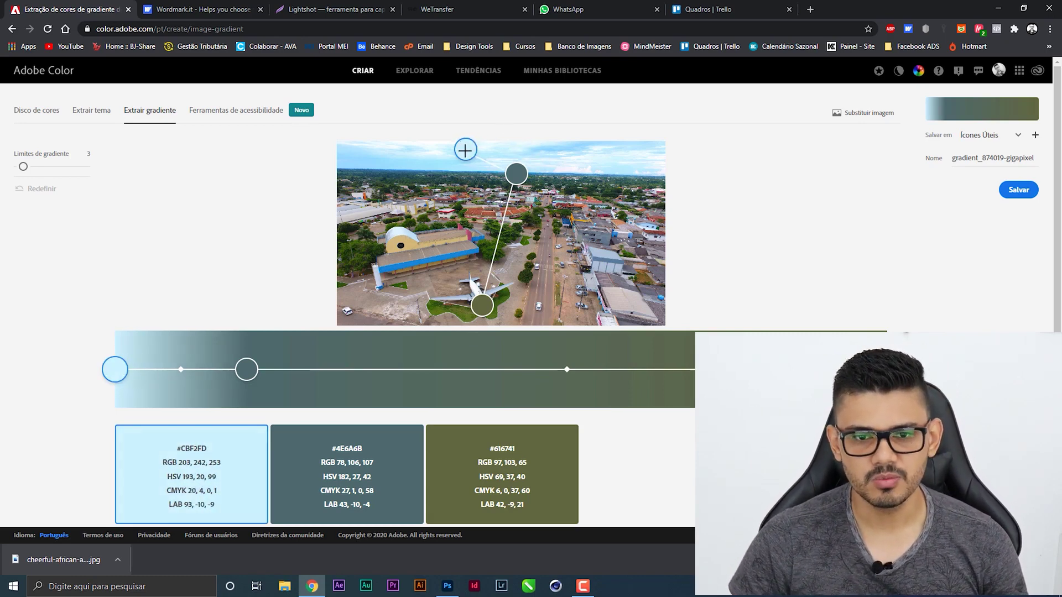
left_click_drag(517, 175, 404, 239)
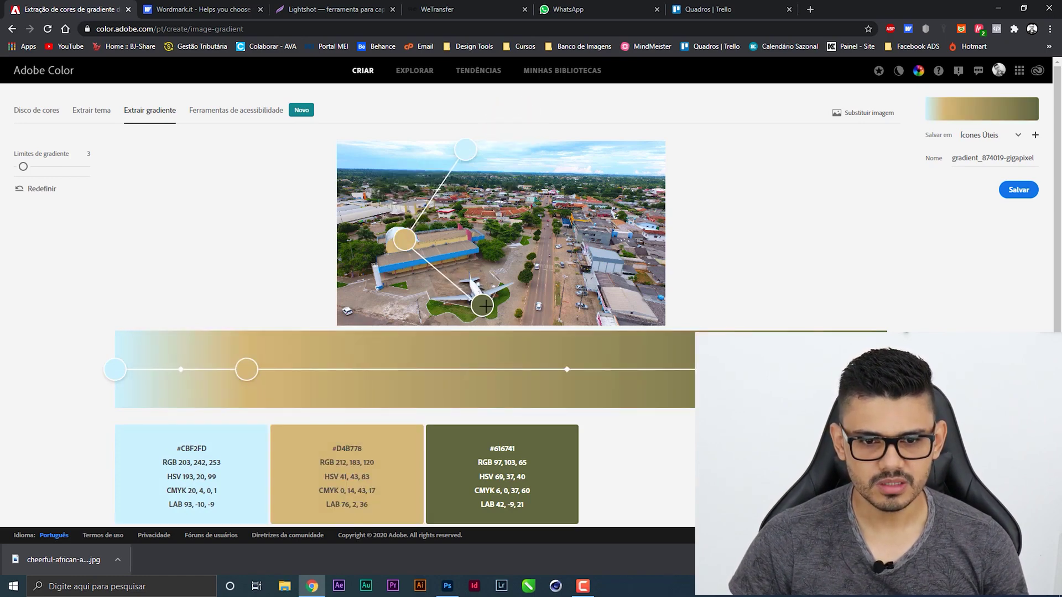
left_click_drag(486, 306, 489, 311)
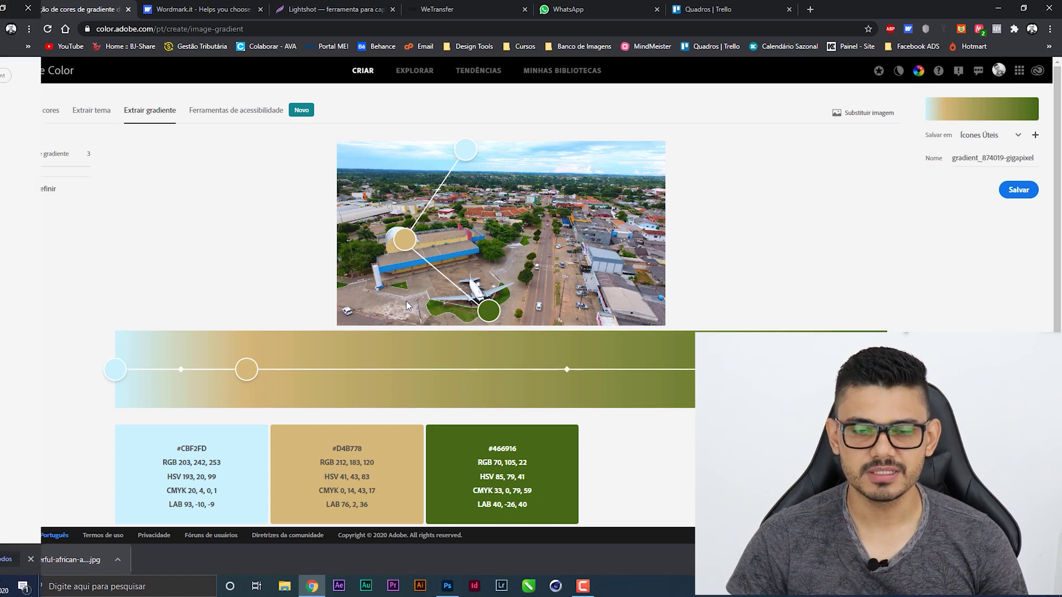
key("ctrl+w")
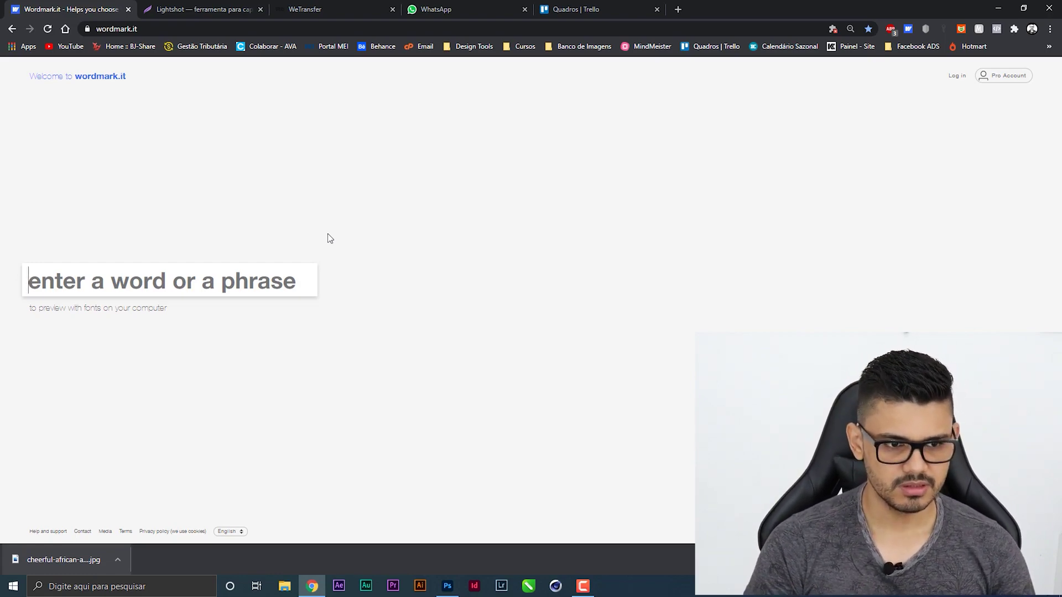
Enter 'CADASTRE-SE JÁ!' in Wordmark.it and generate the font previews.
type("CADAS")
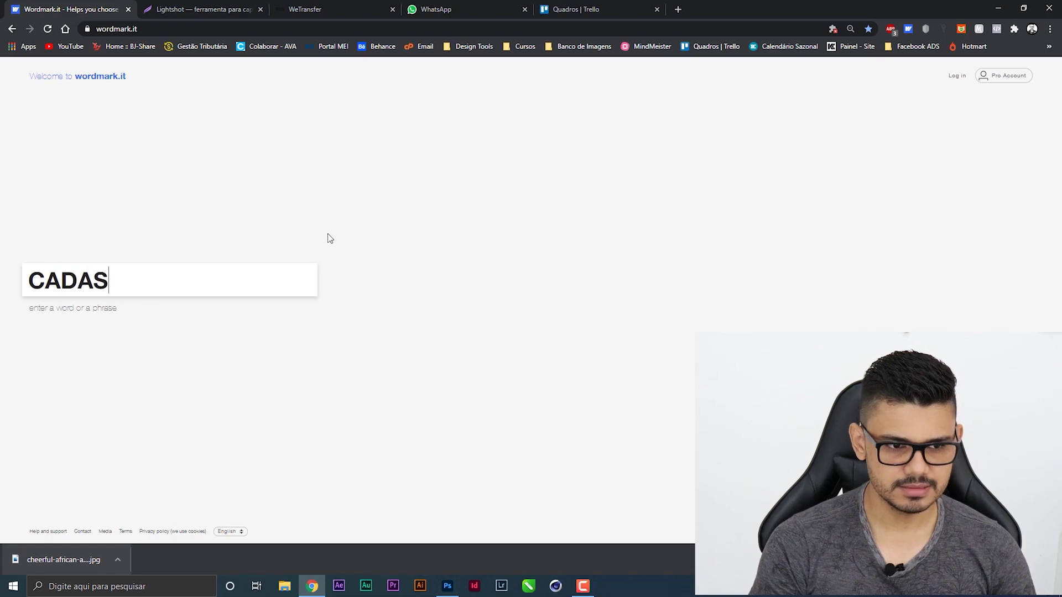
type("TRES")
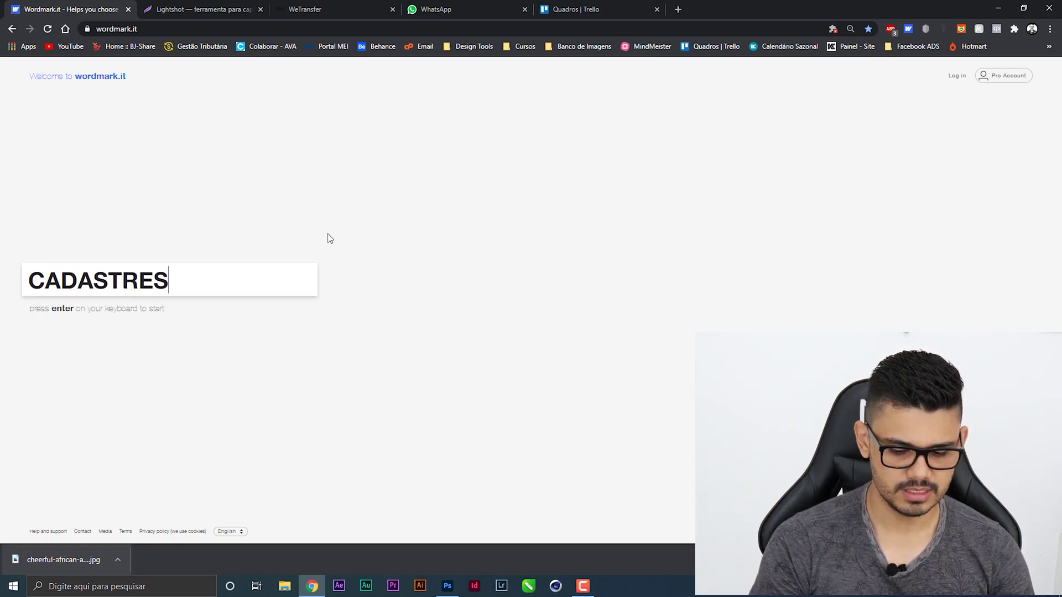
key("BackSpace")
type("-SE J")
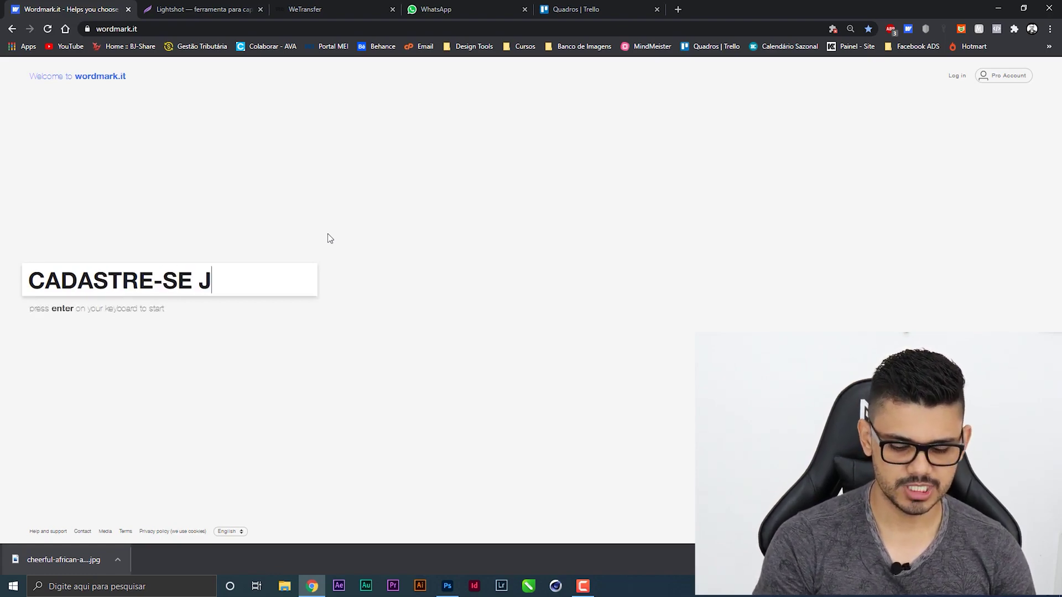
type("Á!")
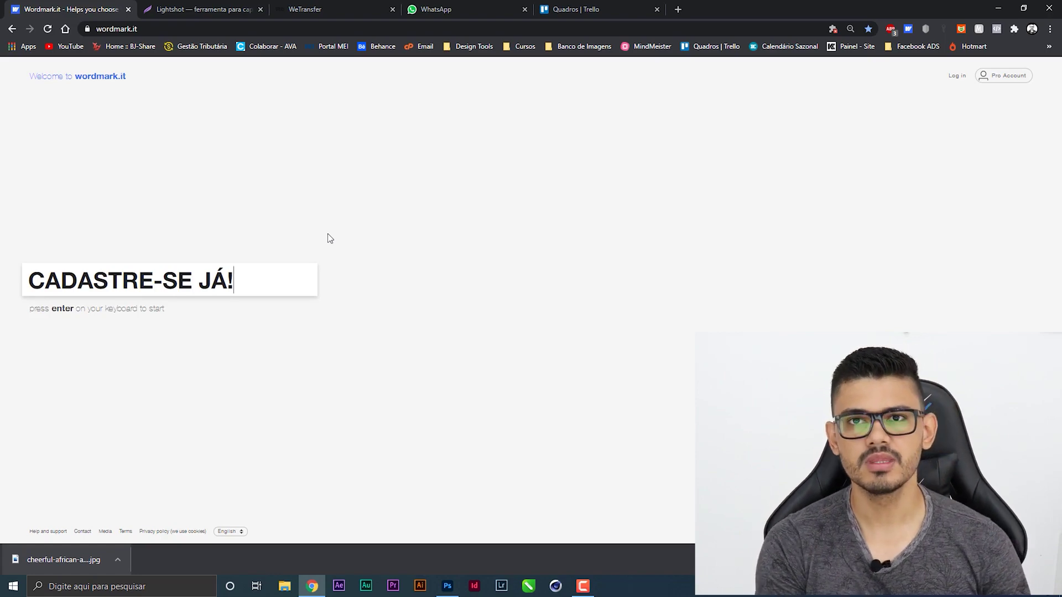
key("Return")
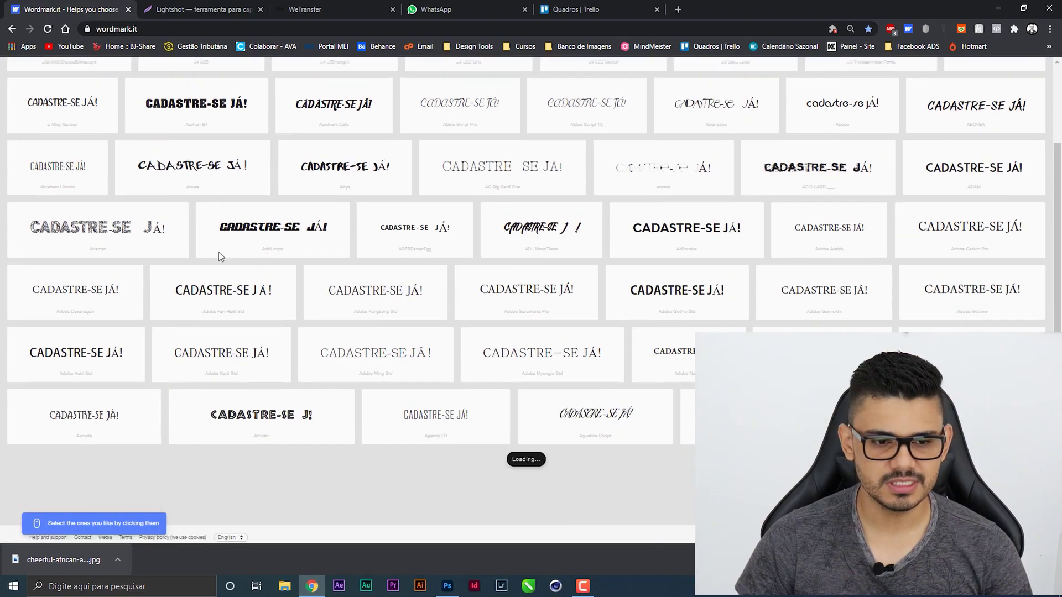
Scroll down through the grid of 'CADASTRE-SE JÁ!' font previews.
scroll(332, 266, "down", 2)
scroll(387, 276, "down", 3)
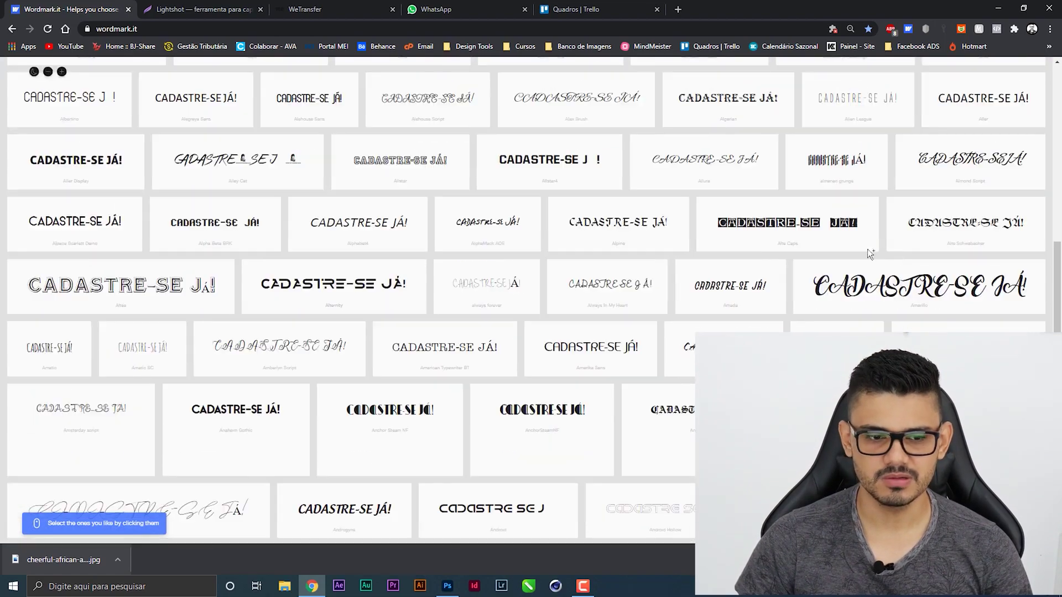
scroll(652, 271, "down", 3)
scroll(719, 287, "down", 2)
scroll(498, 285, "down", 3)
scroll(420, 283, "down", 1)
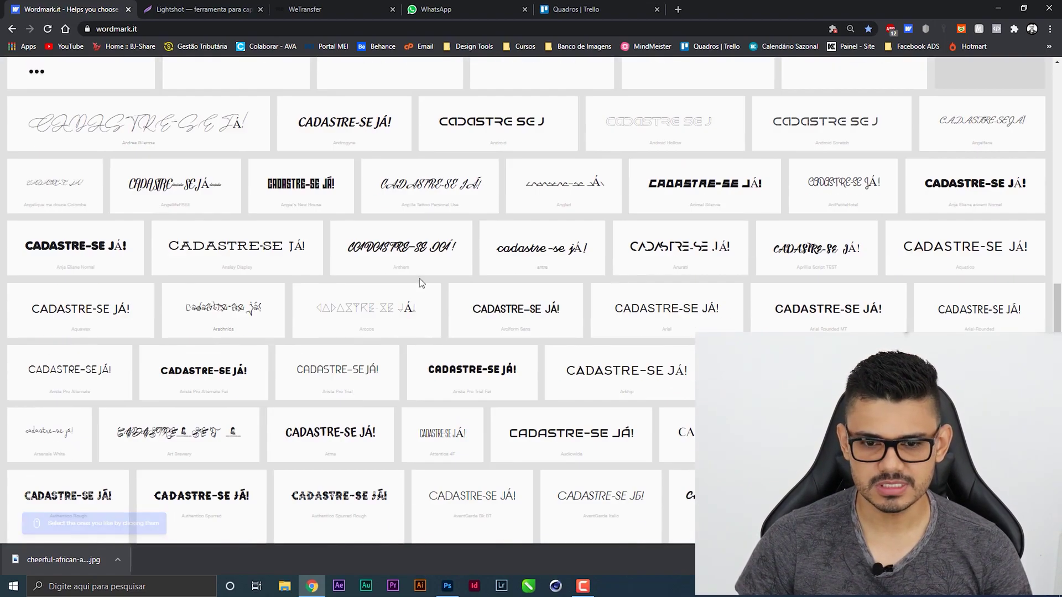
scroll(387, 280, "down", 3)
scroll(476, 263, "down", 3)
scroll(564, 246, "down", 3)
scroll(490, 235, "down", 3)
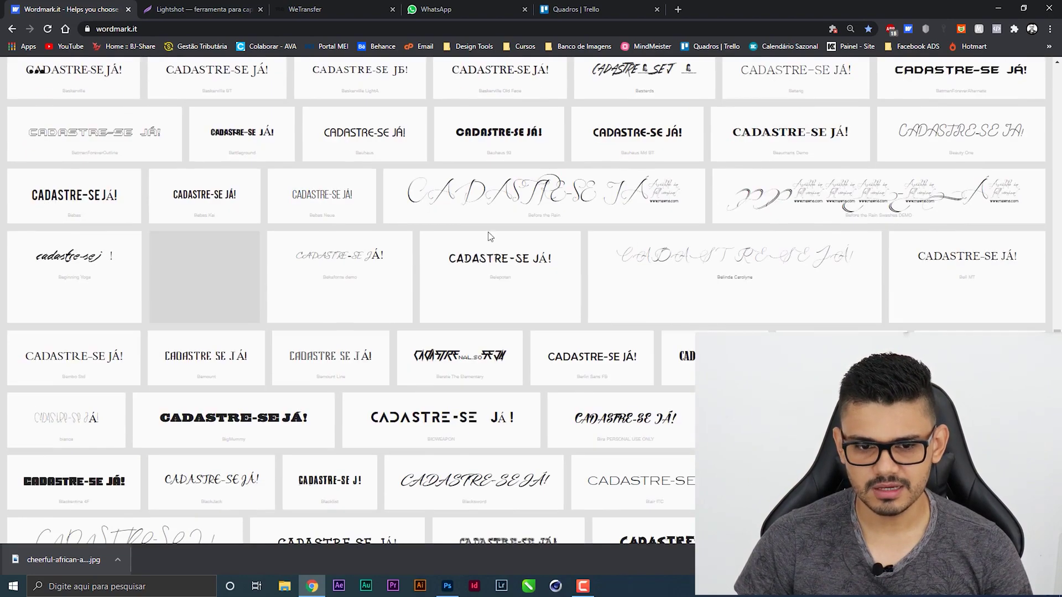
scroll(542, 284, "down", 4)
scroll(705, 297, "down", 4)
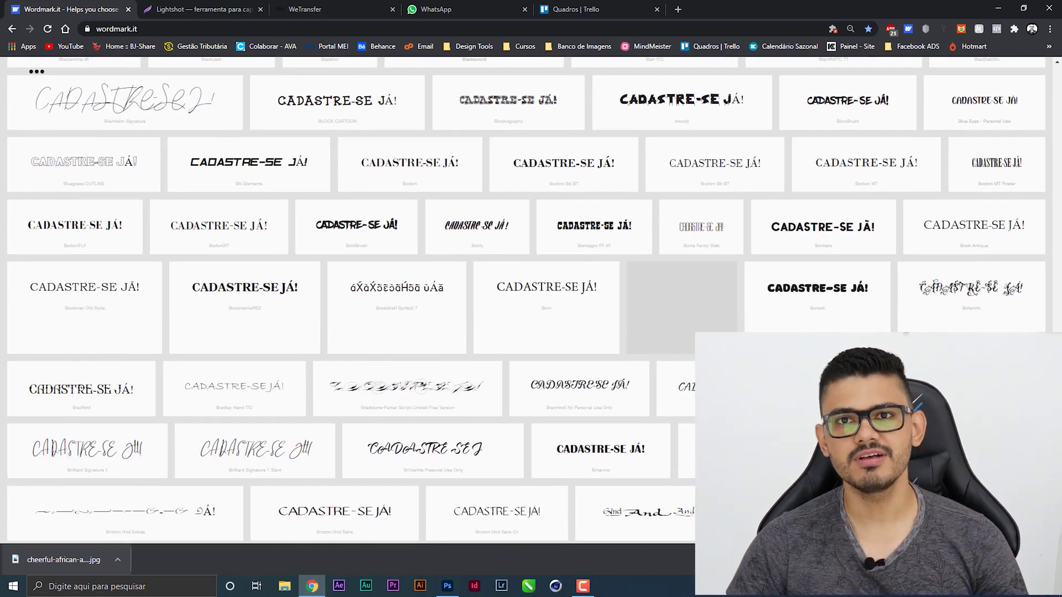
scroll(475, 299, "down", 8)
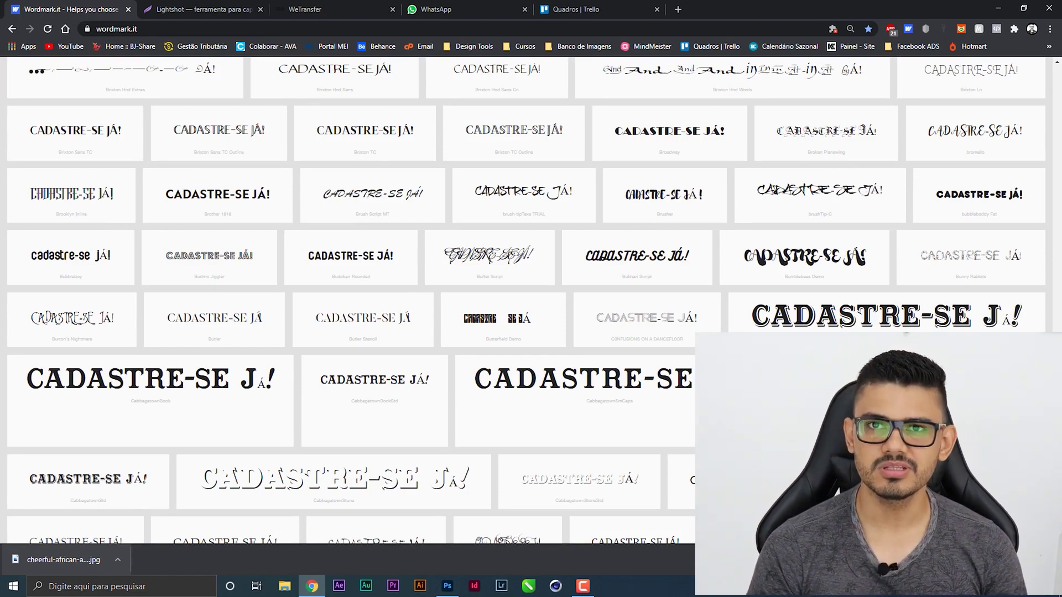
scroll(221, 490, "down", 10)
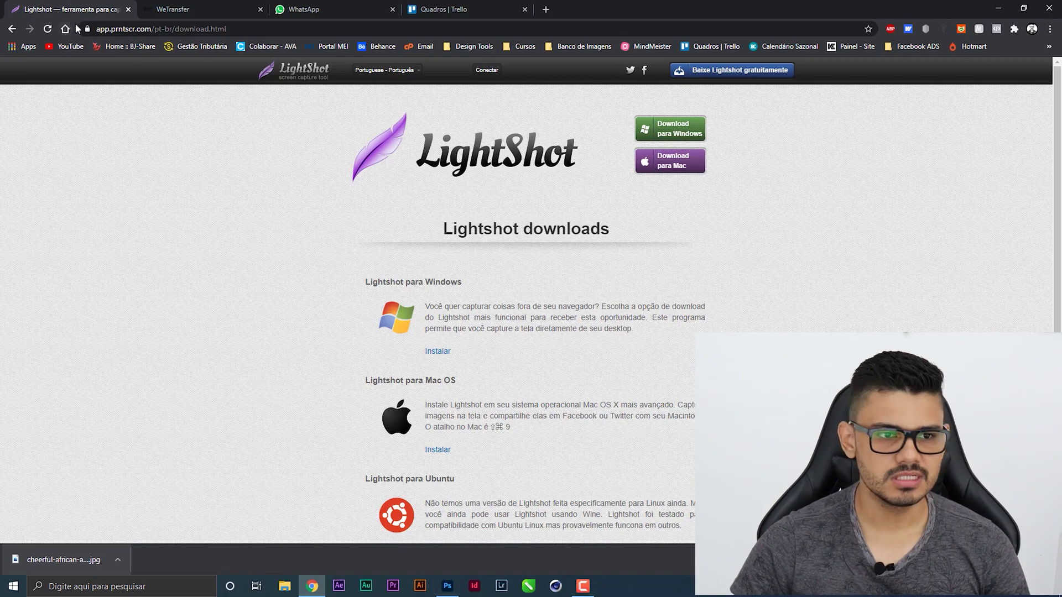
left_click(268, 29)
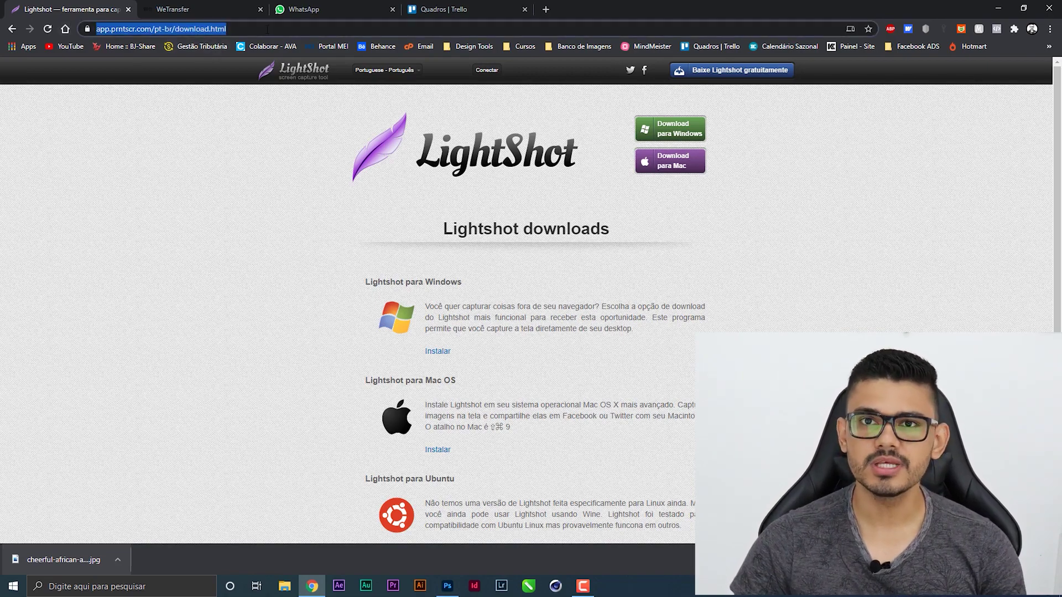
left_click(247, 171)
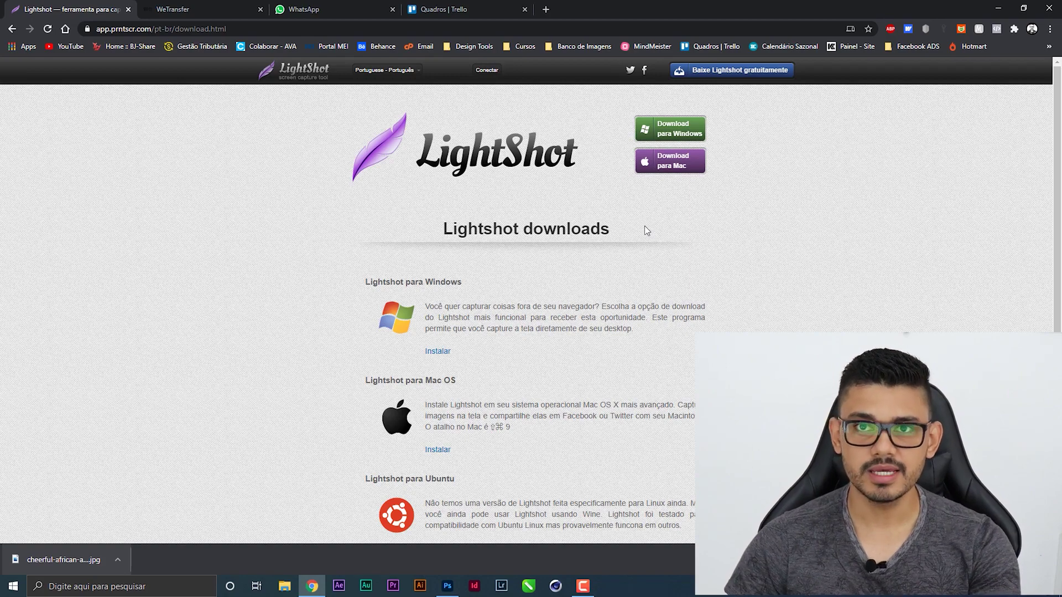
Start a Lightshot capture and select the logo area, leaving out the download buttons.
key("Print")
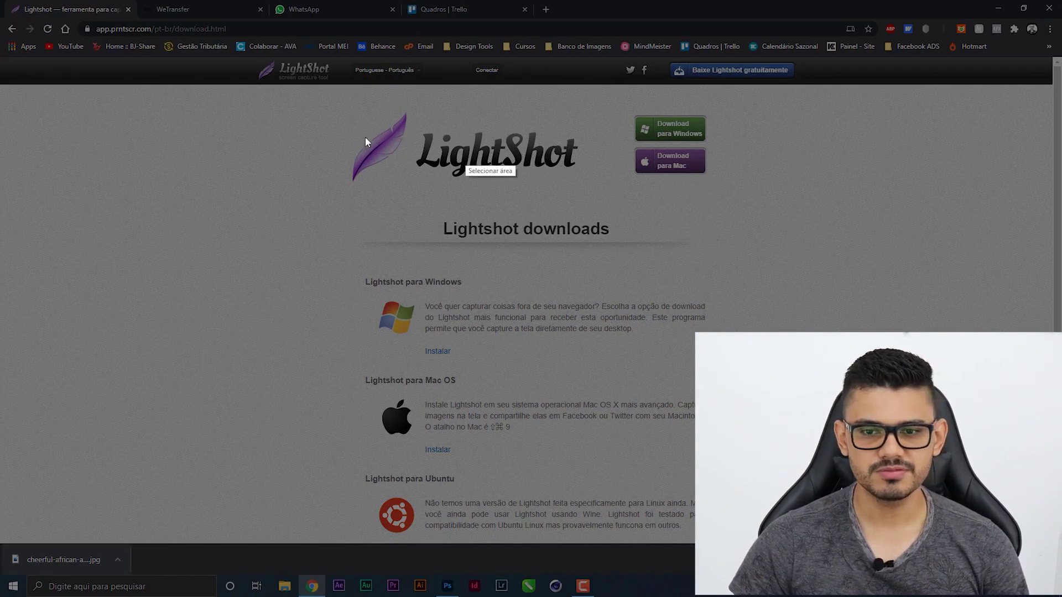
mouse_move(308, 105)
left_mouse_down()
mouse_move(579, 195)
mouse_move(762, 214)
left_mouse_up()
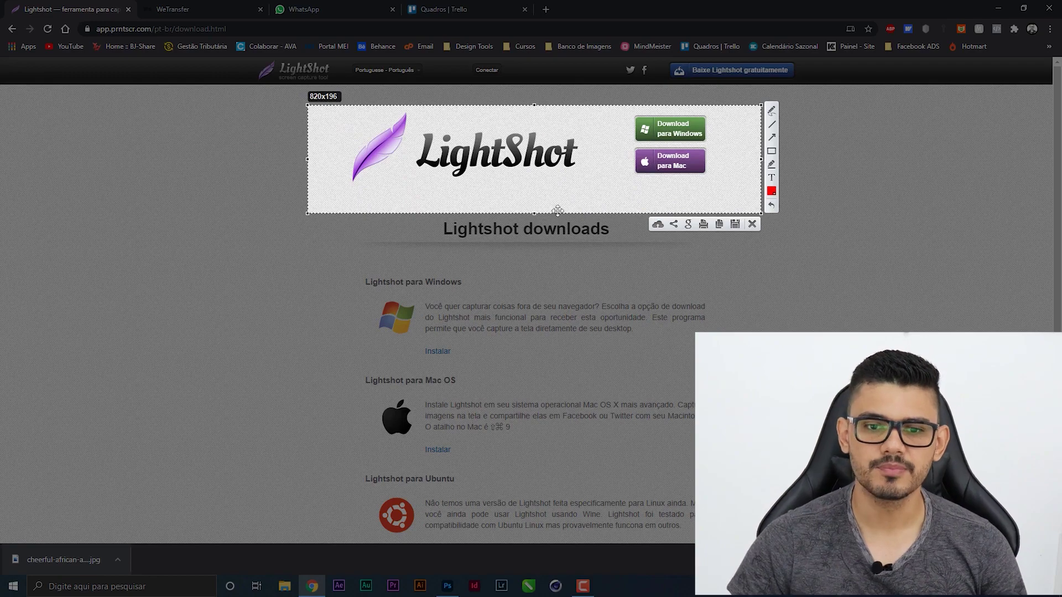
left_click_drag(761, 214, 612, 203)
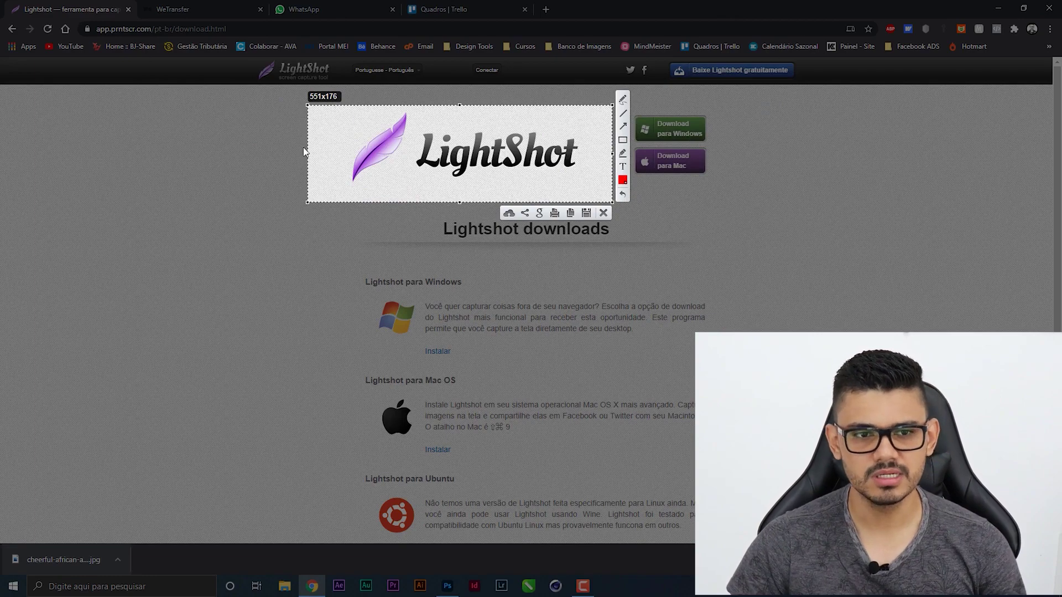
left_click_drag(308, 153, 334, 154)
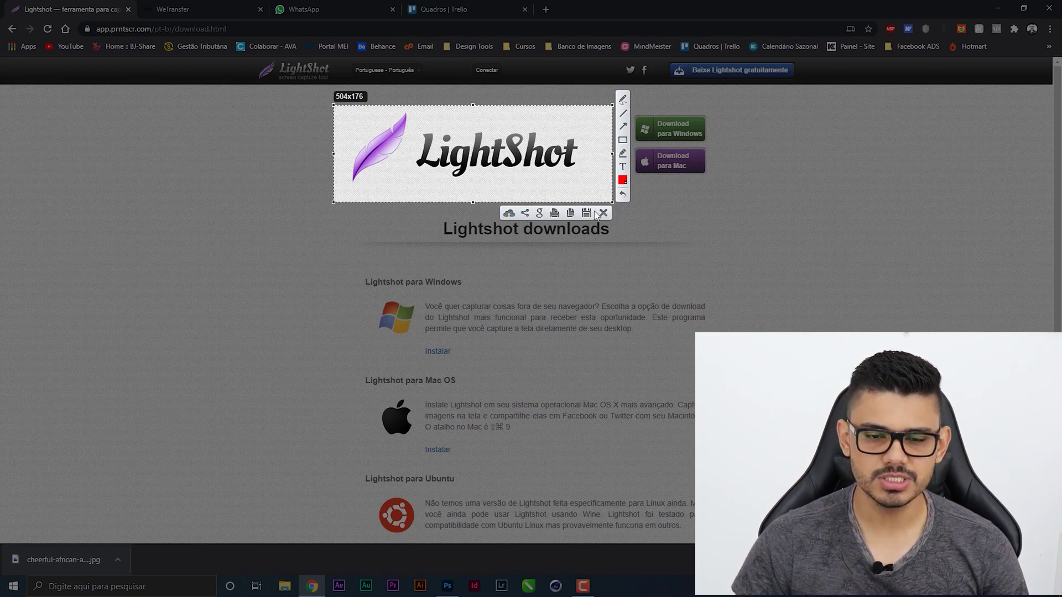
Narrow the capture to the 152x157 purple feather and search Google for similar images.
left_click(525, 215)
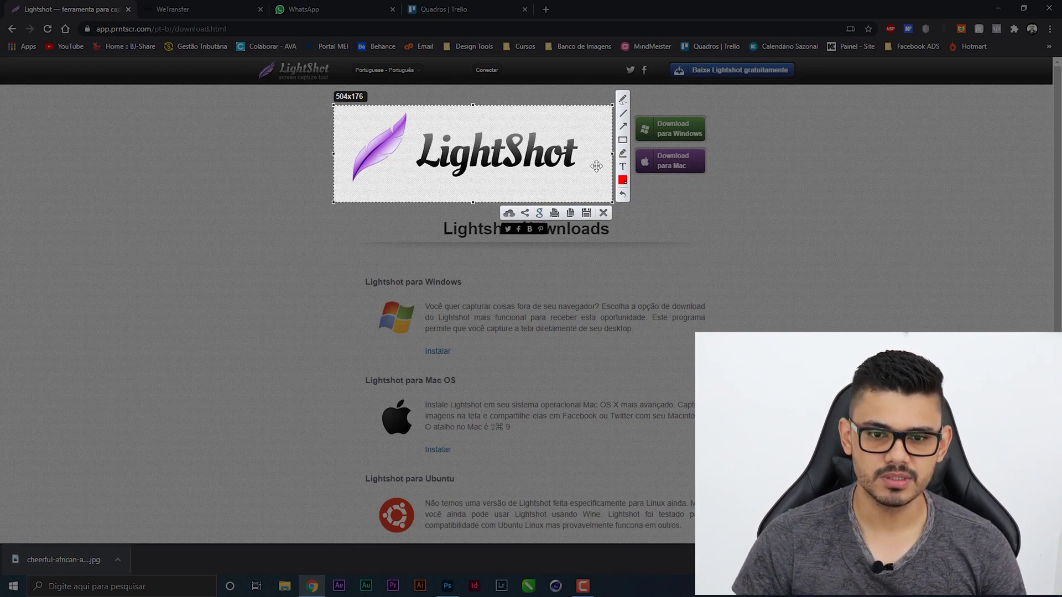
left_click_drag(611, 155, 418, 154)
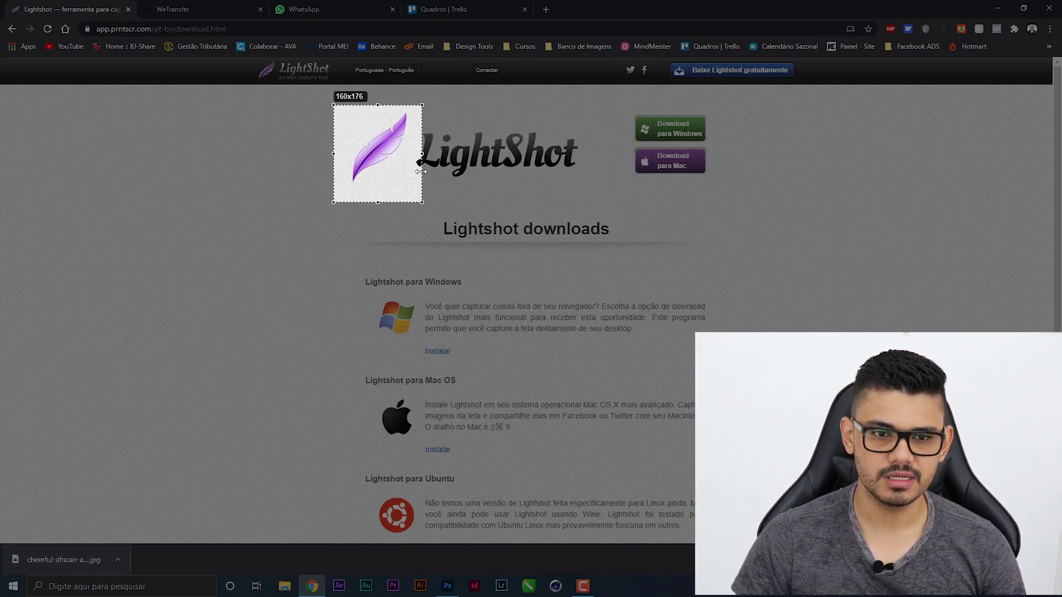
left_click_drag(379, 205, 379, 196)
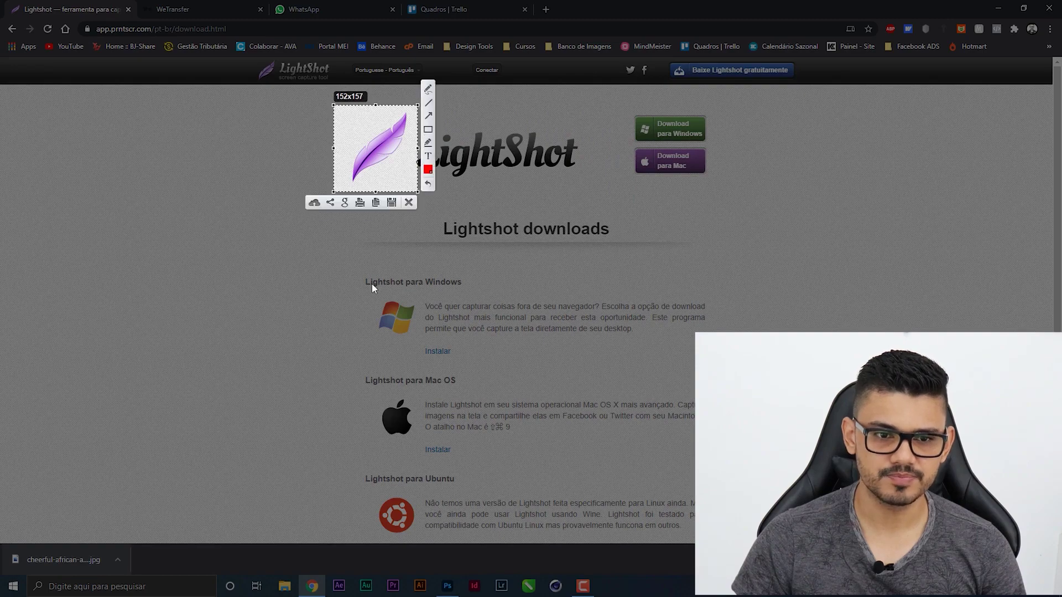
left_click(346, 203)
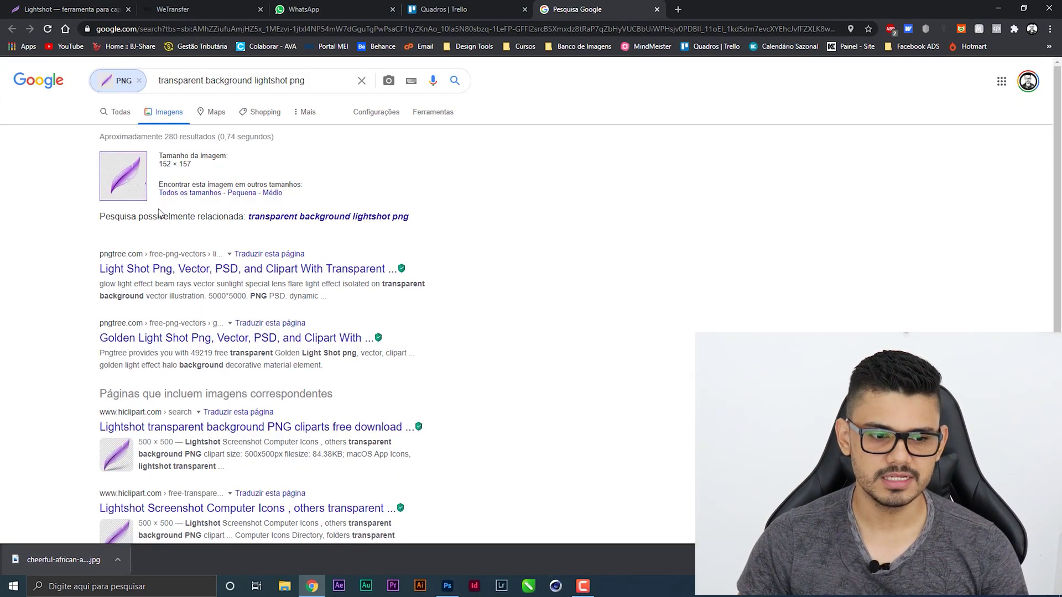
Open all sizes of the feather image and preview several, including pnghunt.com's transparent one.
scroll(260, 343, "down", 2)
scroll(106, 343, "down", 2)
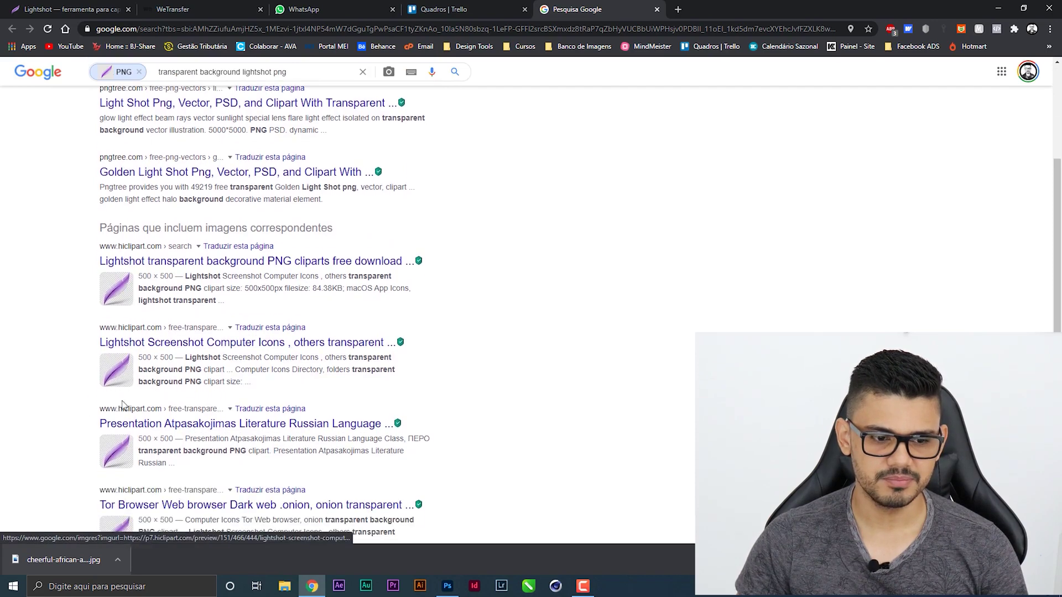
scroll(170, 206, "up", 4)
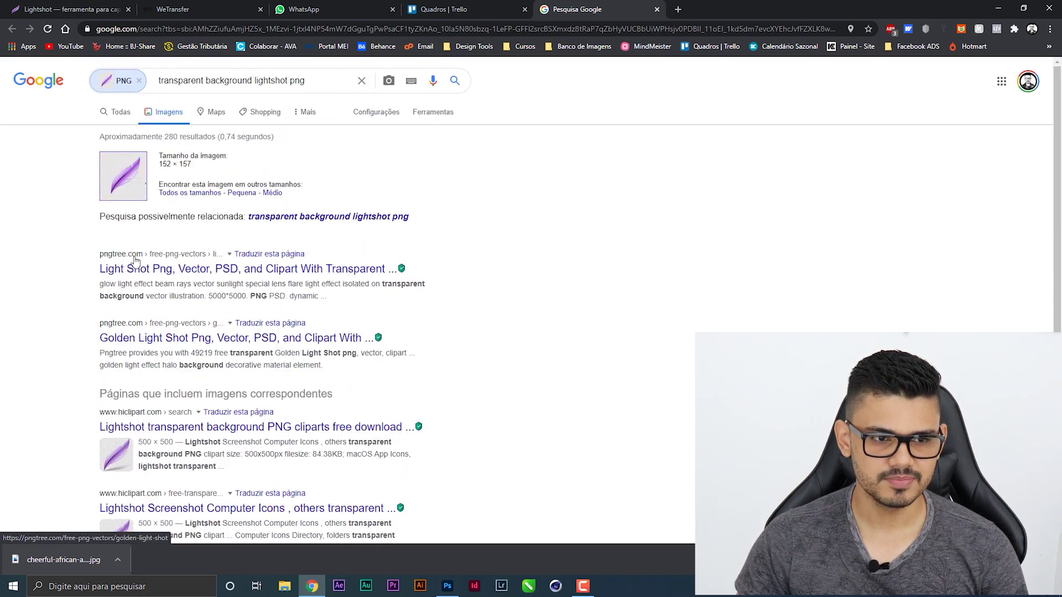
left_click(176, 194)
left_click(24, 187)
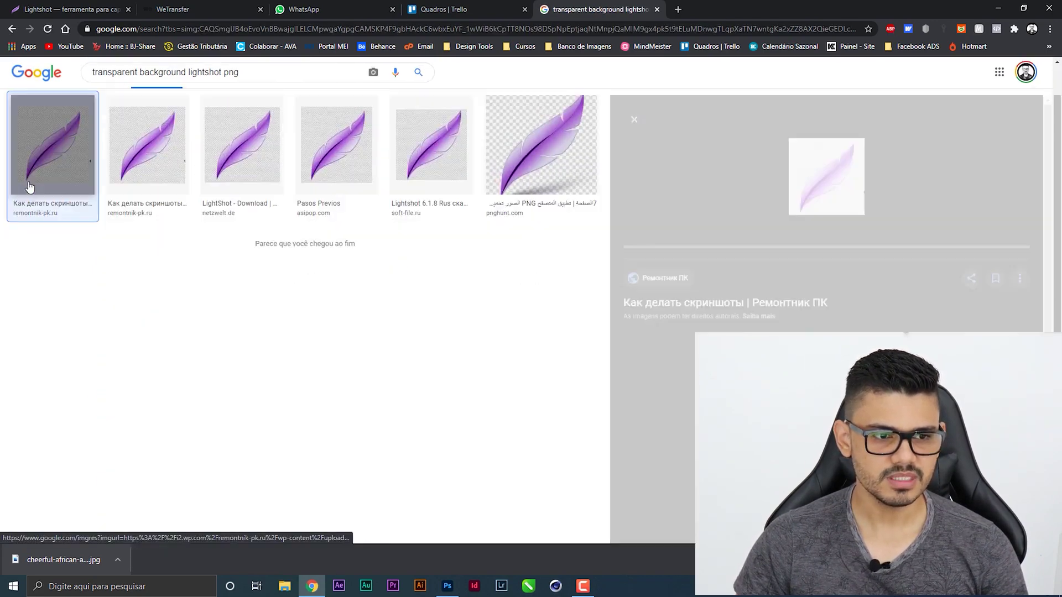
left_click(261, 179)
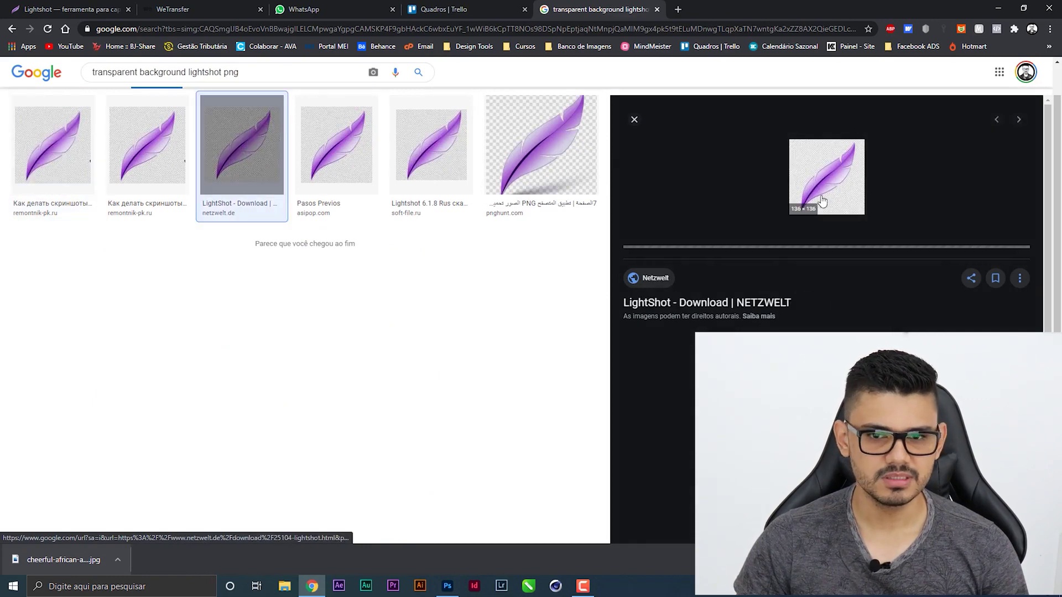
left_click(12, 29)
left_click(498, 143)
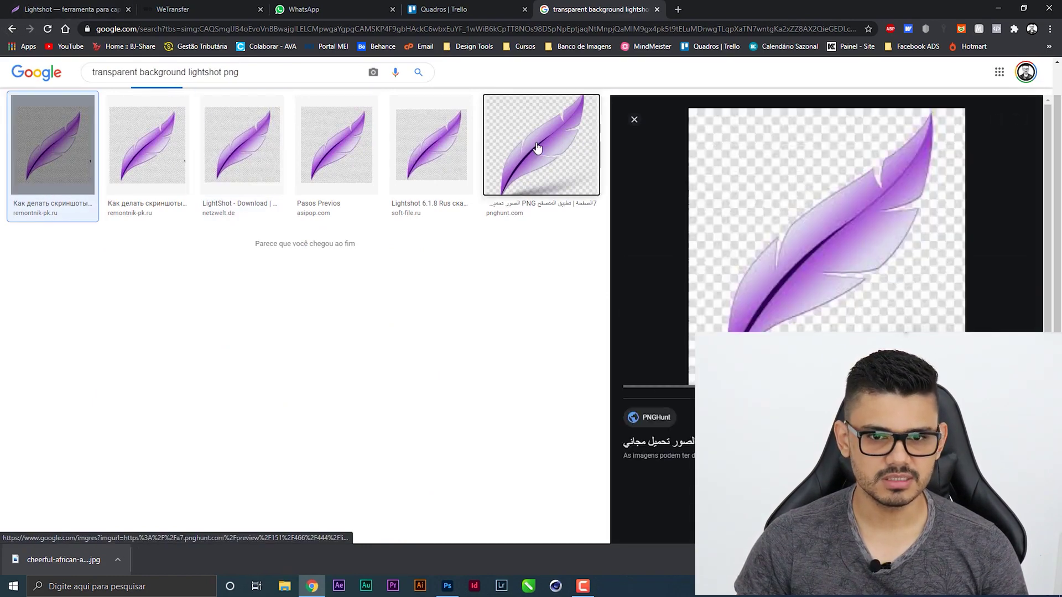
Close the image previews and return to the search-by-image results page.
scroll(745, 329, "down", 3)
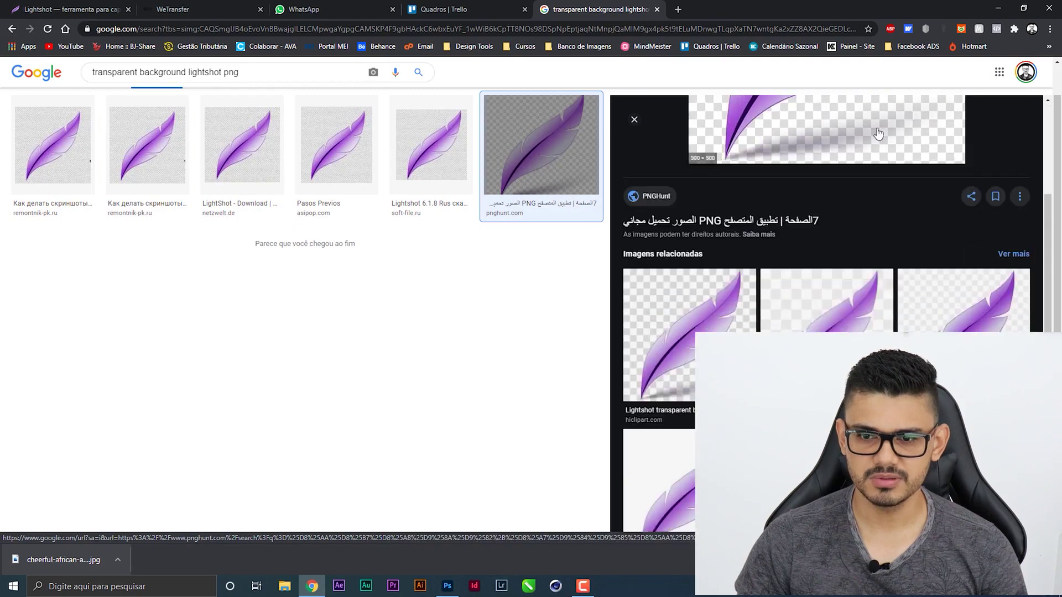
scroll(745, 329, "up", 5)
left_click(12, 29)
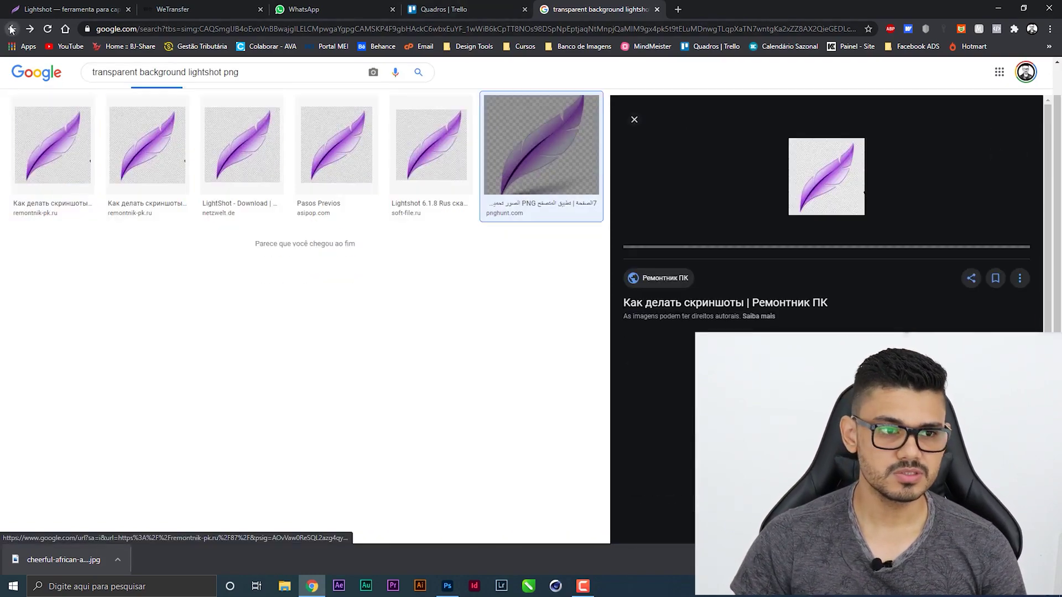
left_click(8, 33)
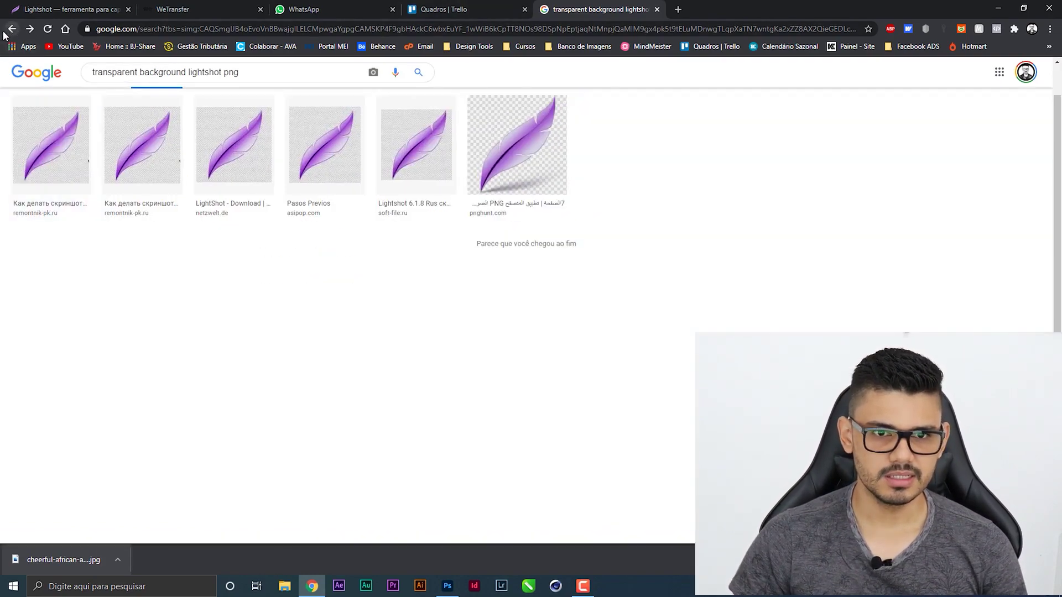
left_click(8, 33)
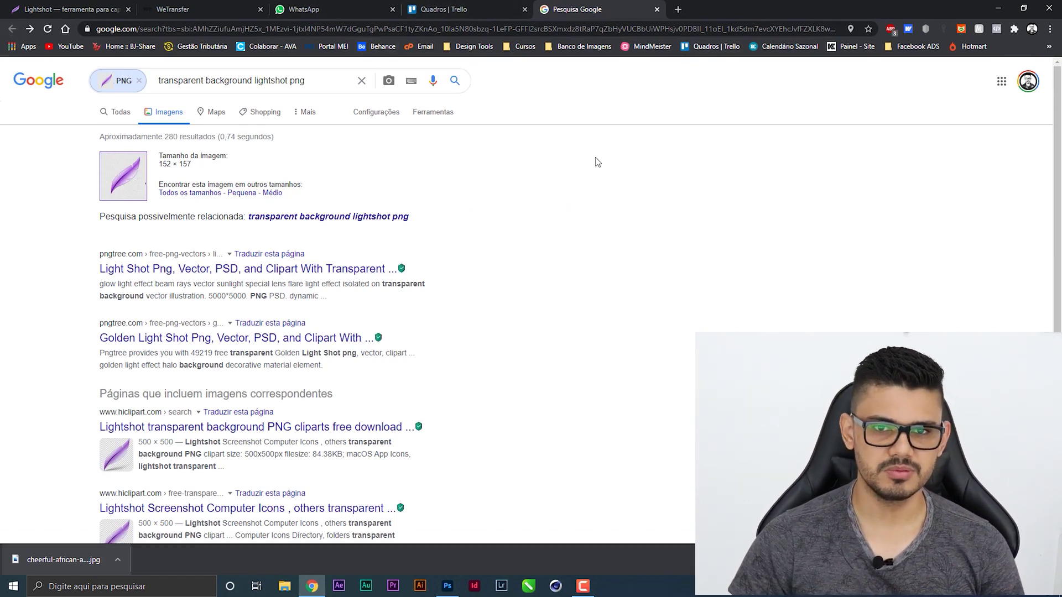
Capture the Lightshot logo area again, then dismiss the Salvar como dialog and end the capture.
left_click(52, 4)
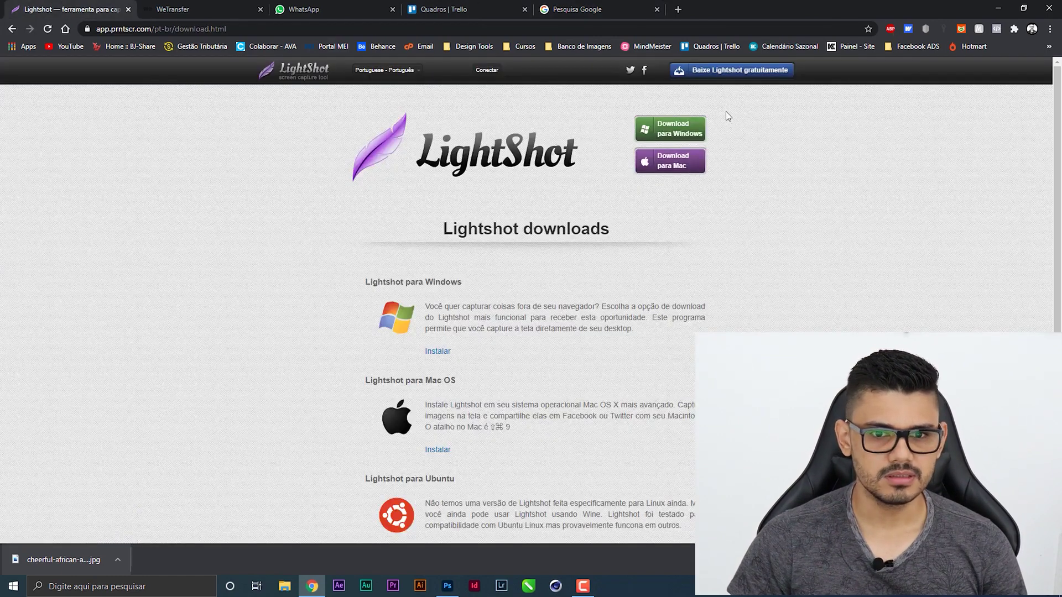
key("Print")
mouse_move(322, 99)
left_mouse_down()
mouse_move(570, 182)
mouse_move(597, 210)
left_mouse_up()
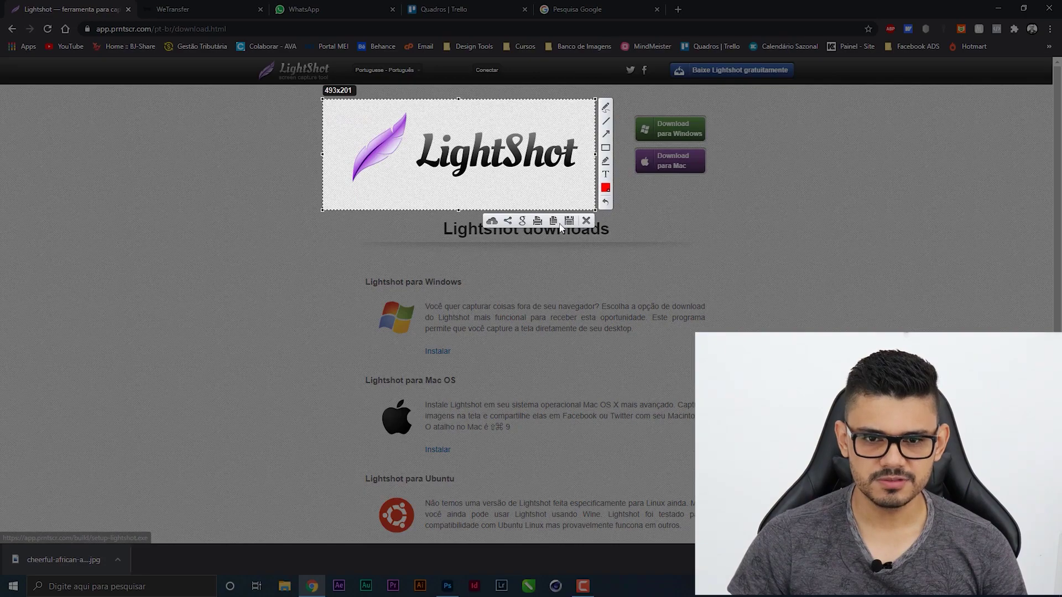
left_click(569, 221)
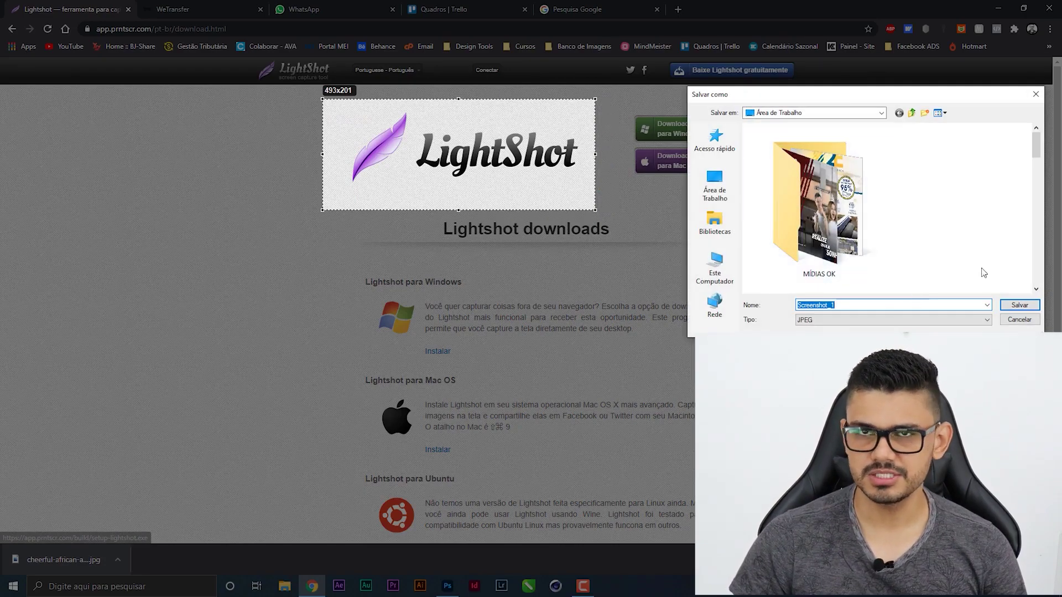
left_click(1021, 305)
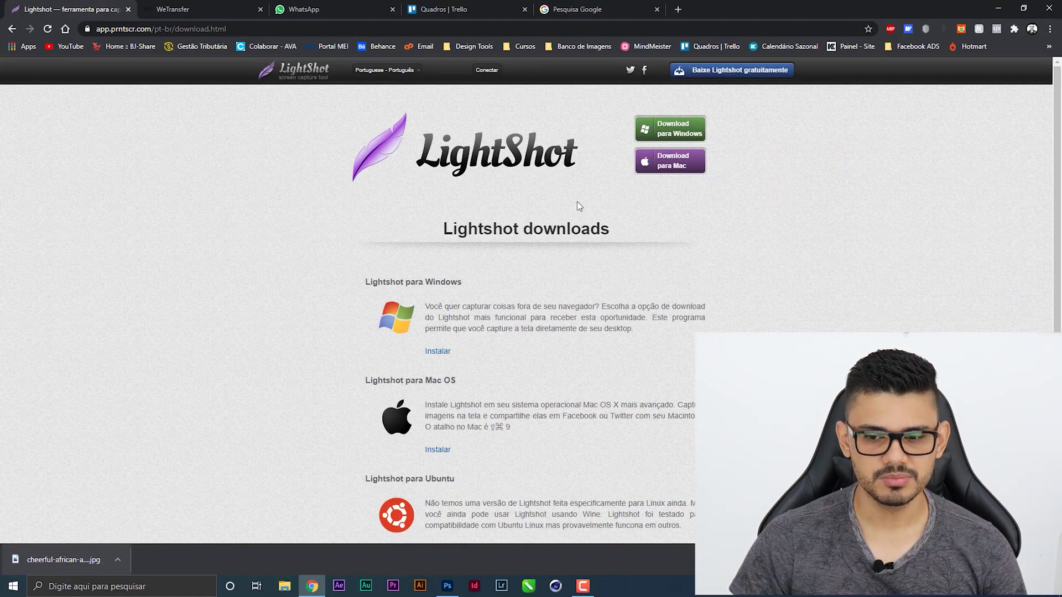
Capture the logo region and mark it with a red arrow and a red box around the lettering.
key("Print")
left_click_drag(308, 85, 605, 209)
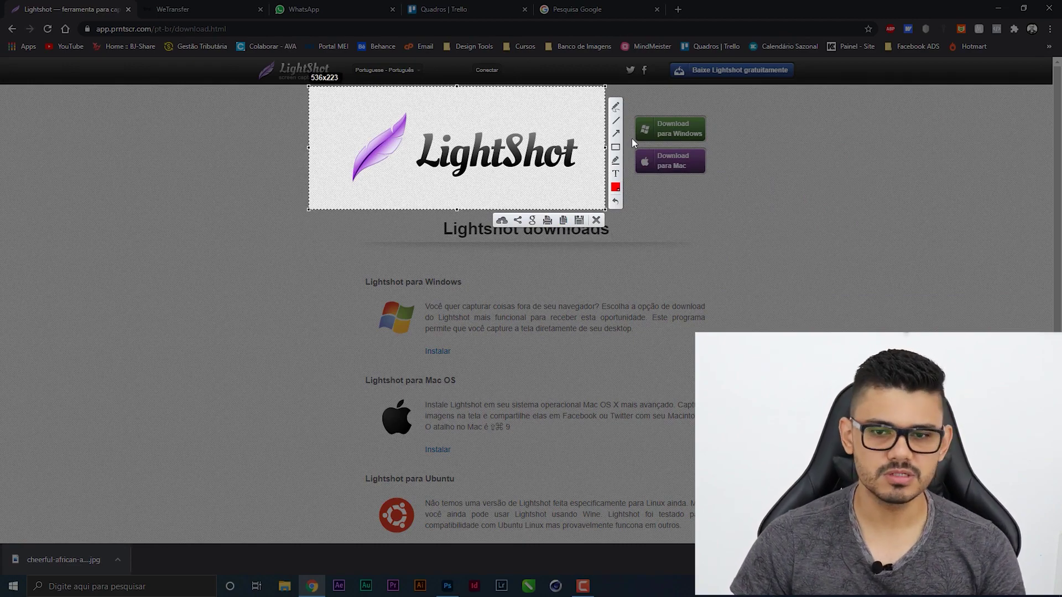
left_click_drag(419, 188, 579, 185)
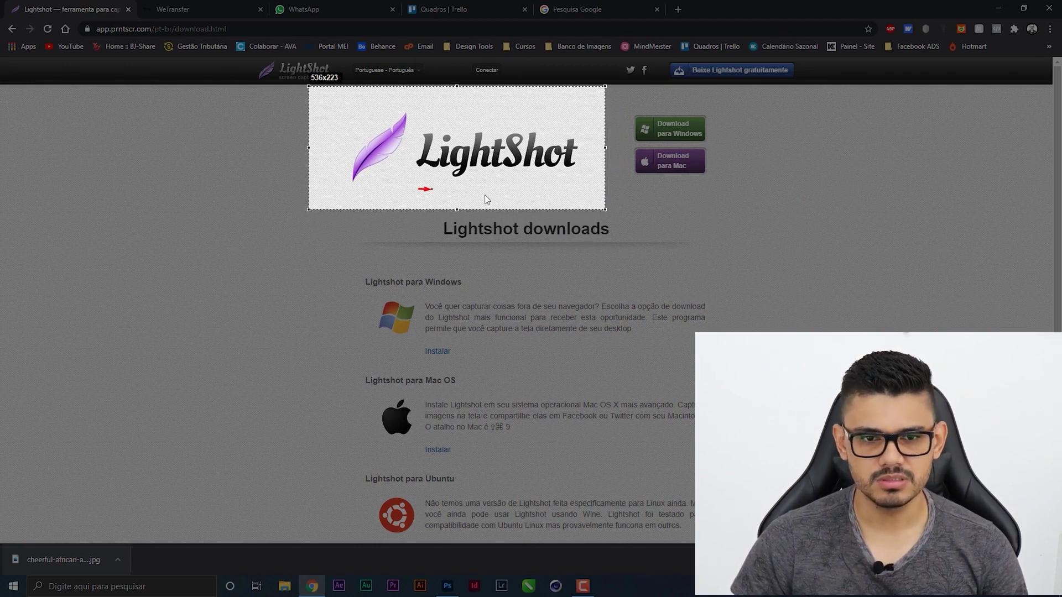
left_click(615, 147)
left_click_drag(406, 131, 565, 172)
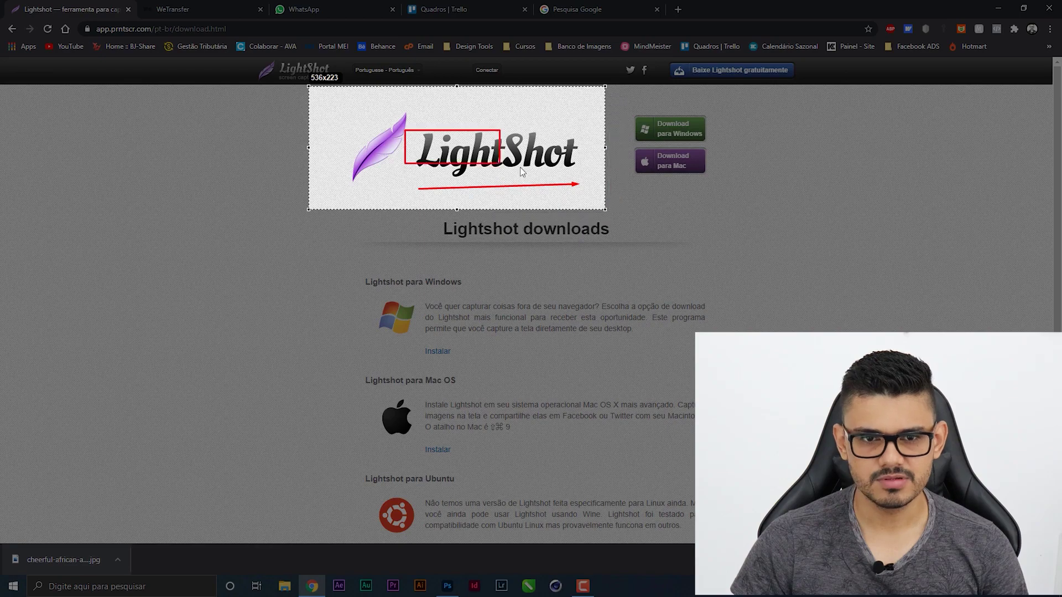
Add the text 'asdasdasdasd' above the feather and copy the annotated capture.
left_click(376, 109)
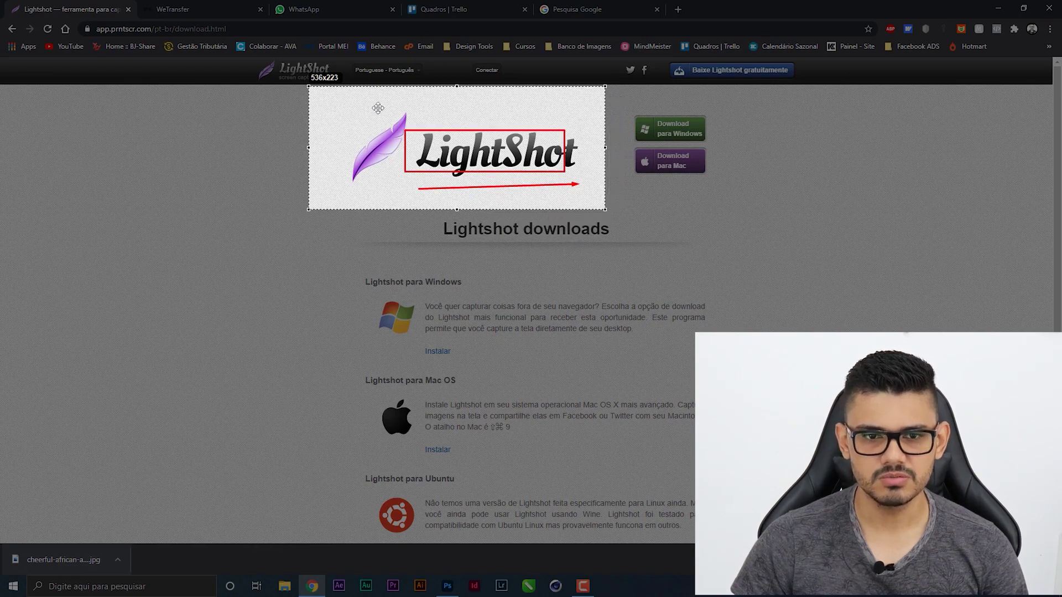
type("asdasdasdasd")
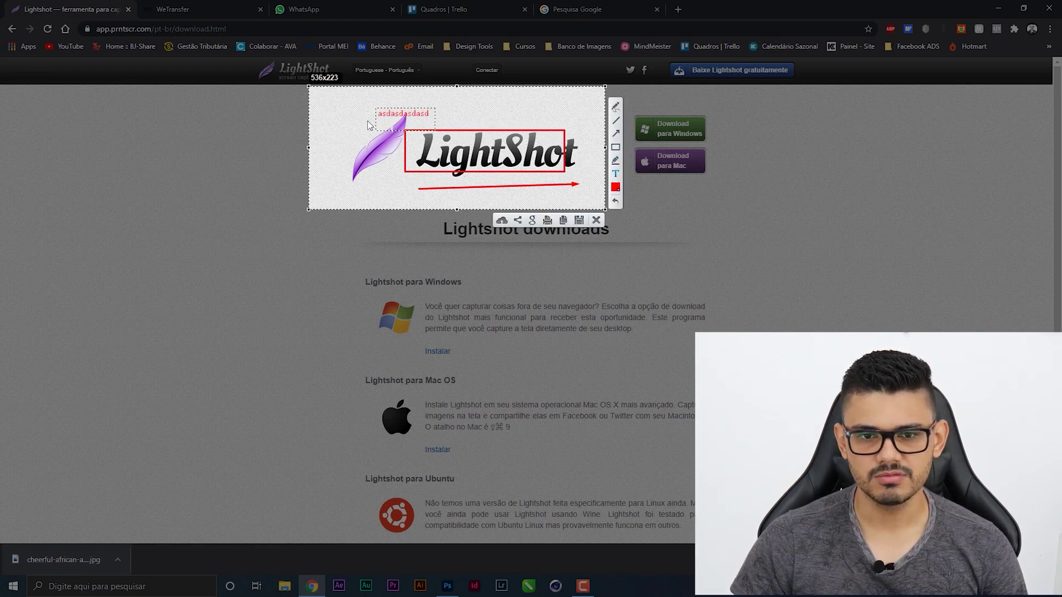
left_click(565, 220)
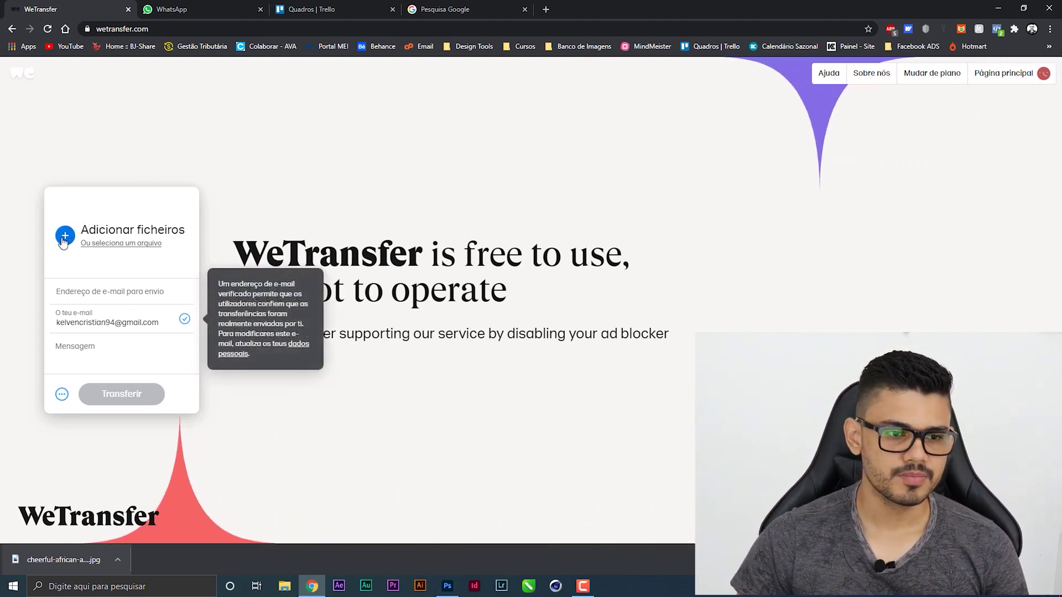
mouse_move(184, 319)
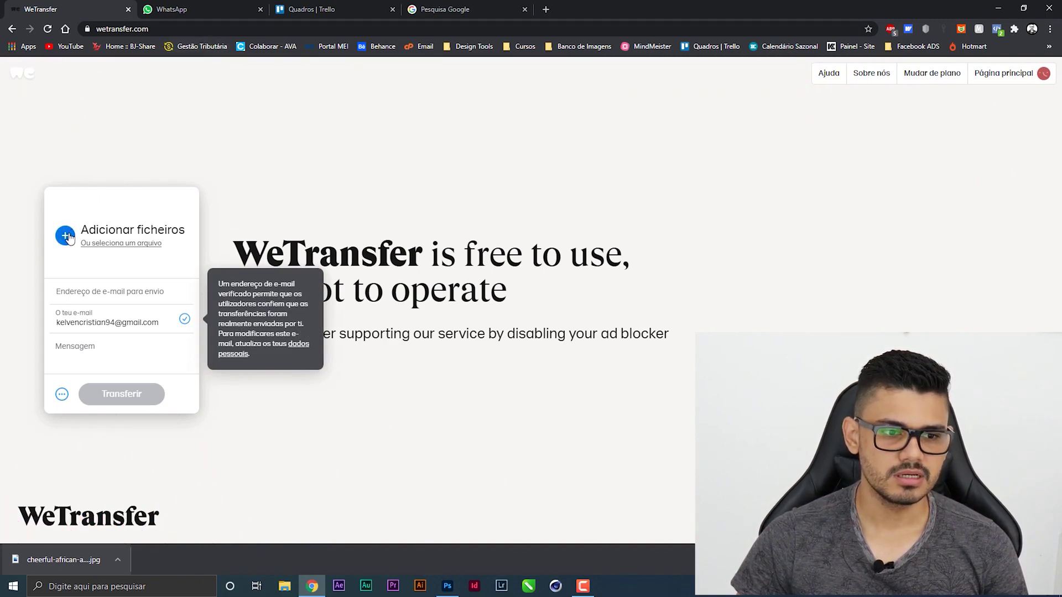
Add urna-2011-13-gigapixel.png (386 KB) to a new WeTransfer transfer.
left_click(66, 236)
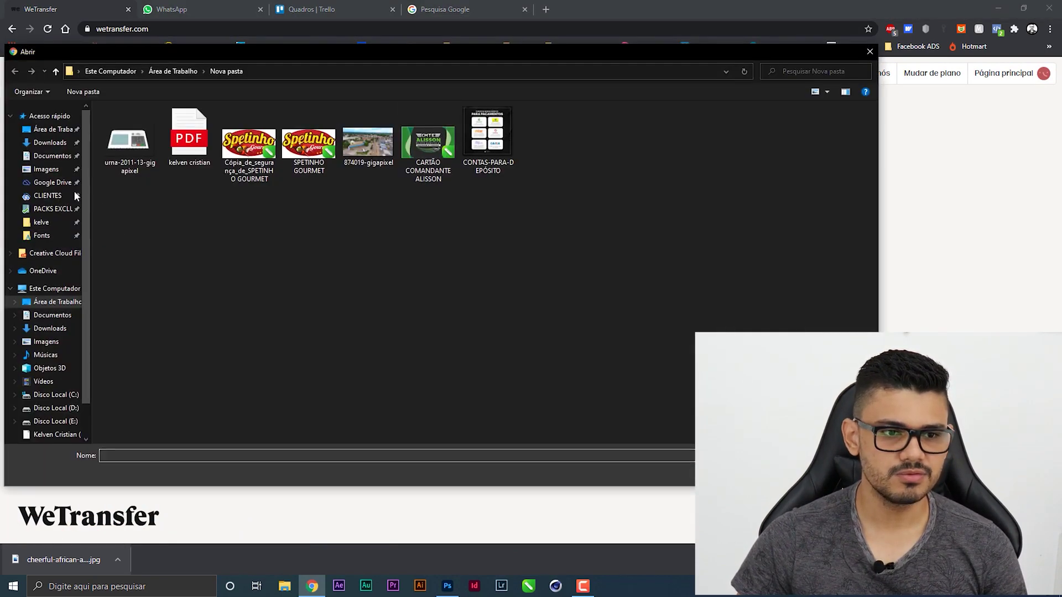
left_click(131, 151)
double_click(131, 151)
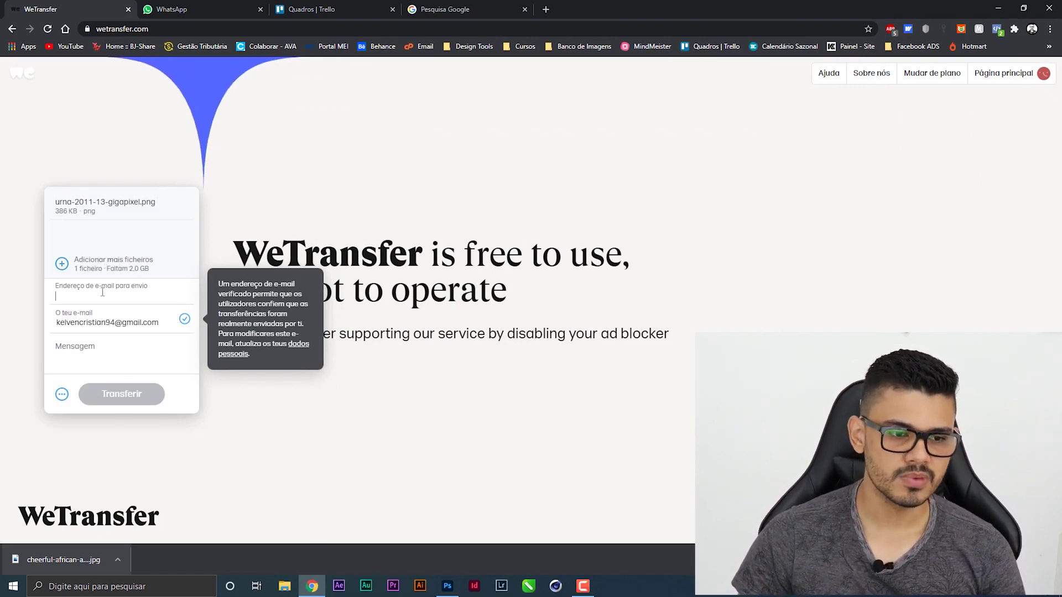
Begin entering the recipient's e-mail address in the recipient field.
type("kelven")
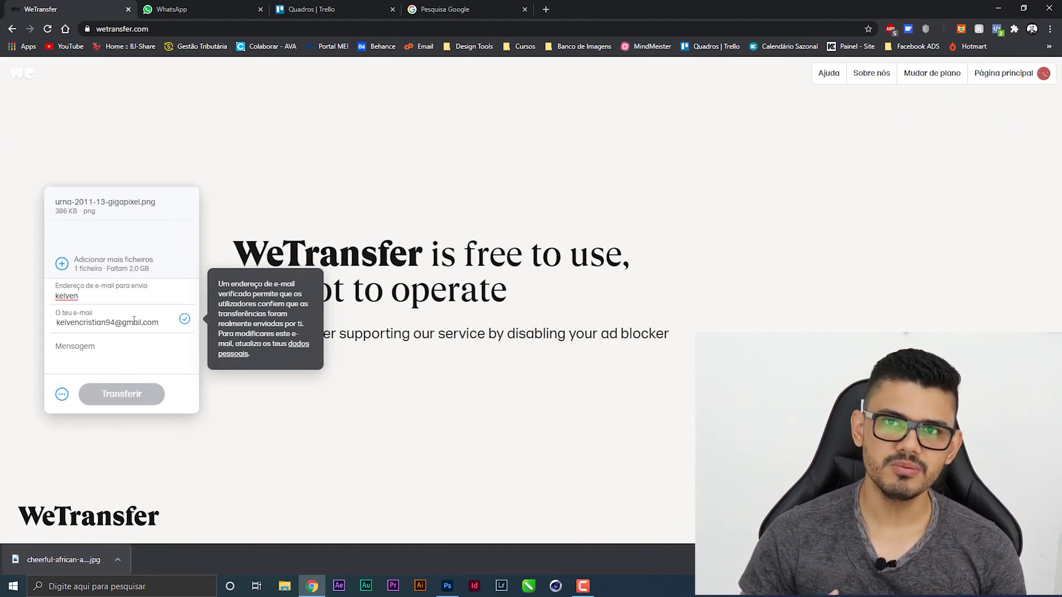
left_click_drag(82, 297, 26, 308)
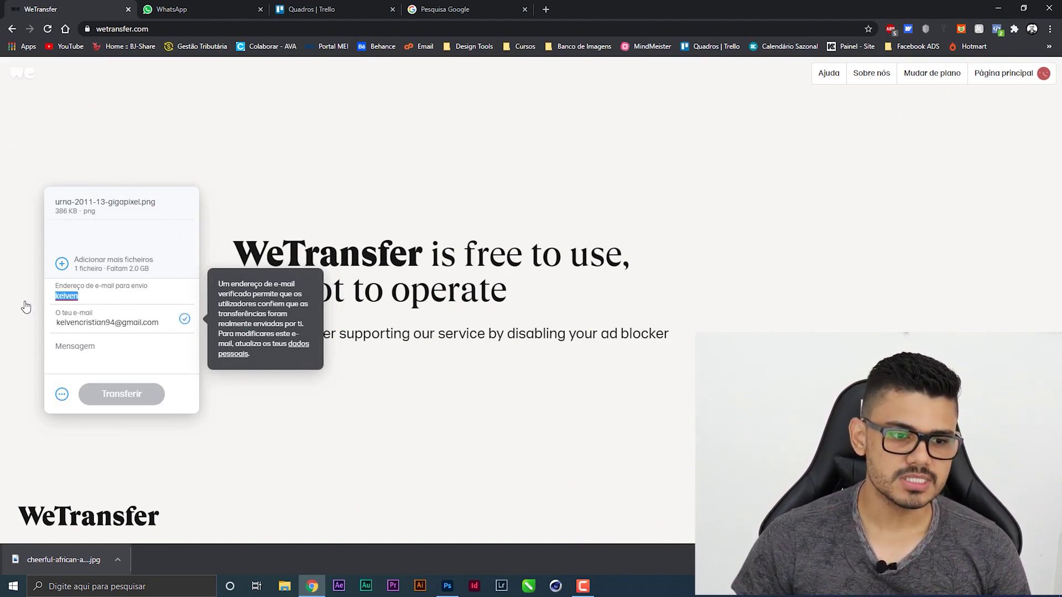
left_click(102, 293)
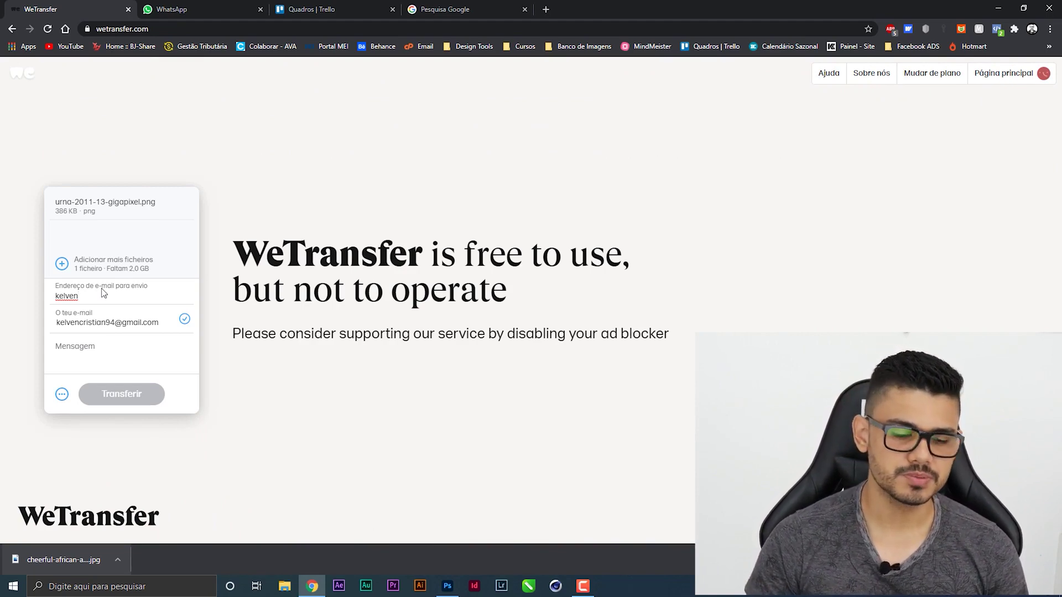
Switch to a transfer link, upload the image, copy the link, and close the WeTransfer tab.
left_click(62, 395)
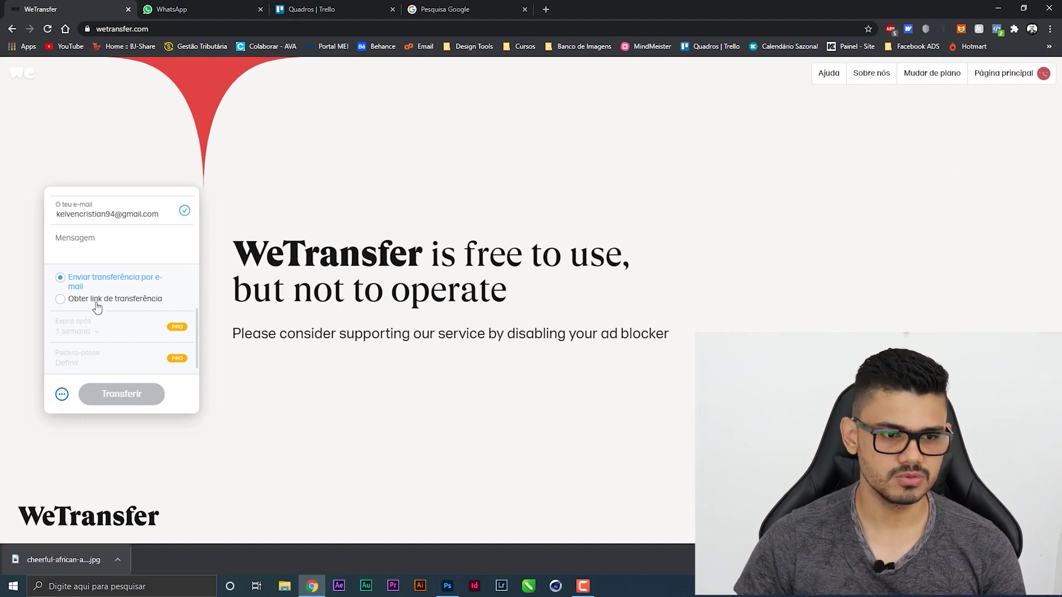
left_click(63, 299)
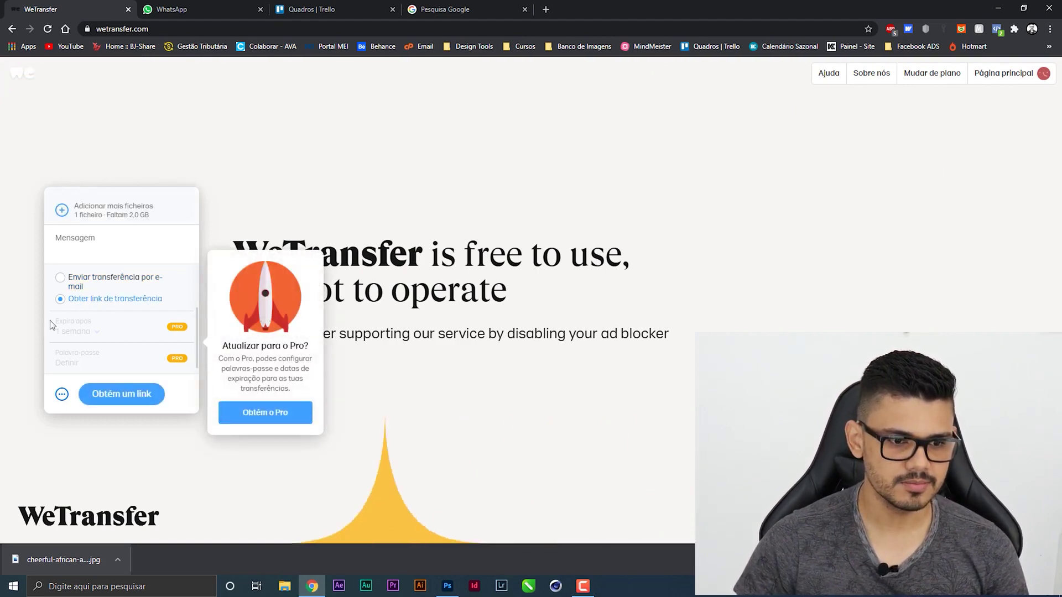
left_click(133, 396)
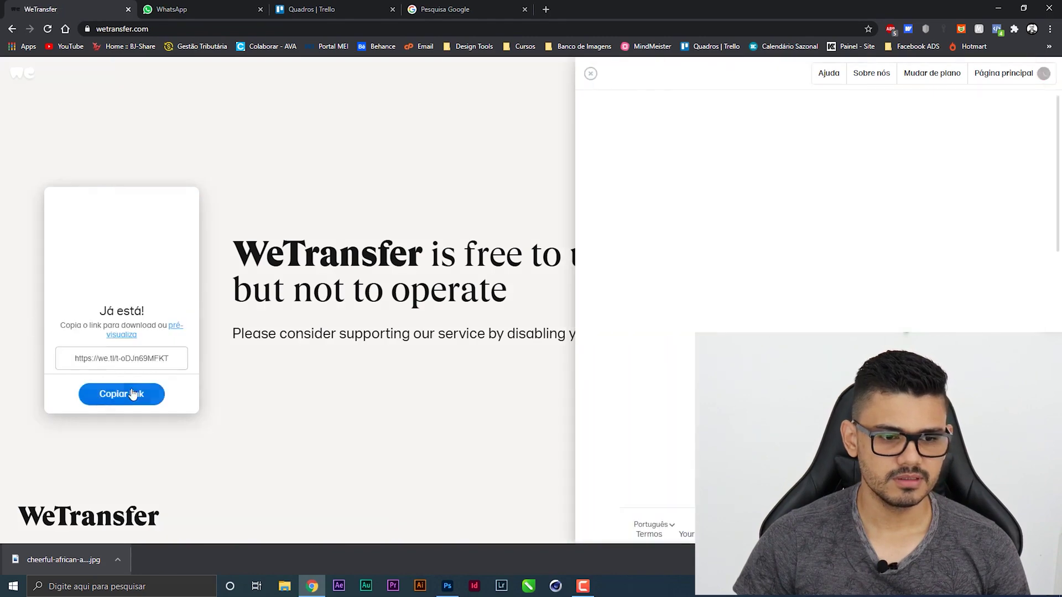
left_click(135, 394)
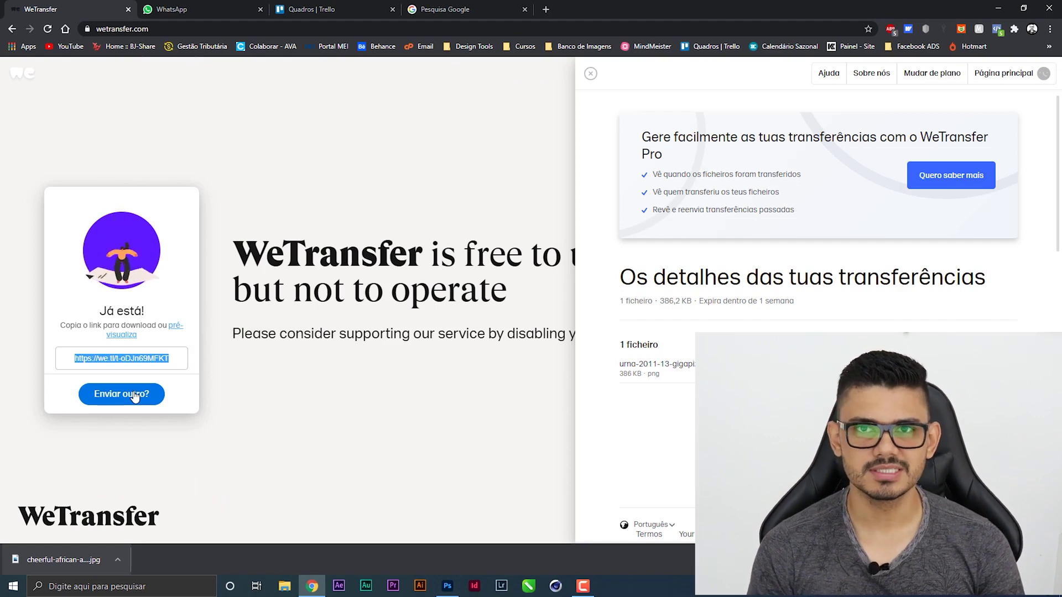
left_click(128, 9)
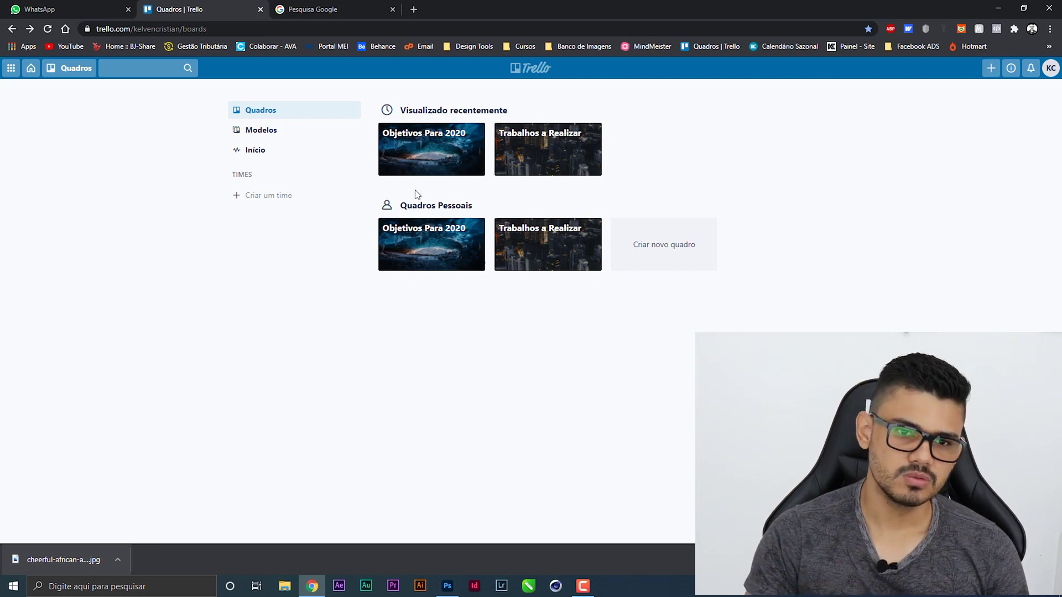
mouse_move(431, 150)
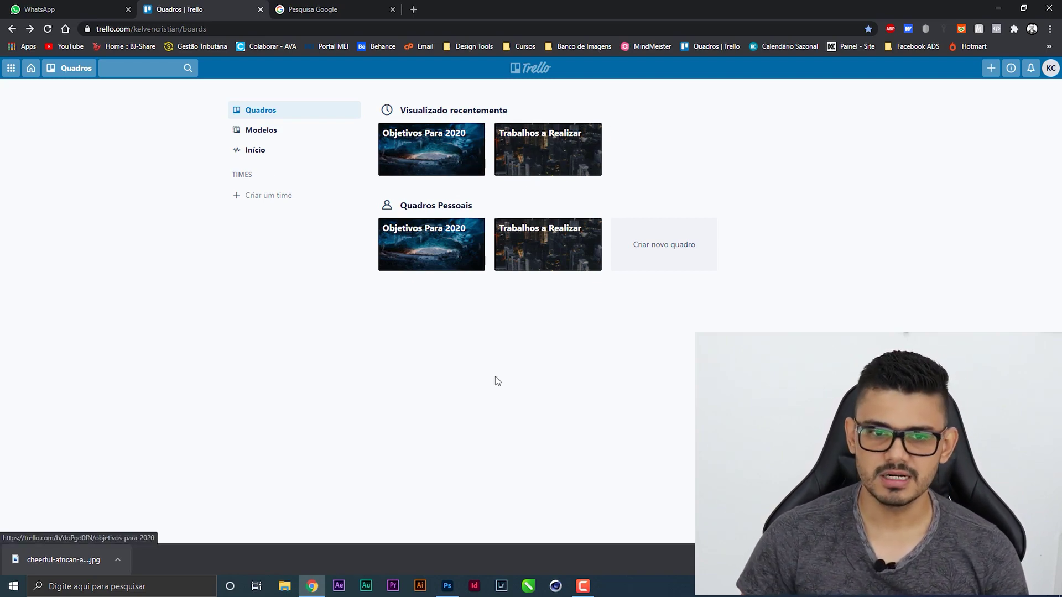
Create a Trello board titled 'Quadro Teste' using the purple-pink gradient background.
left_click(644, 245)
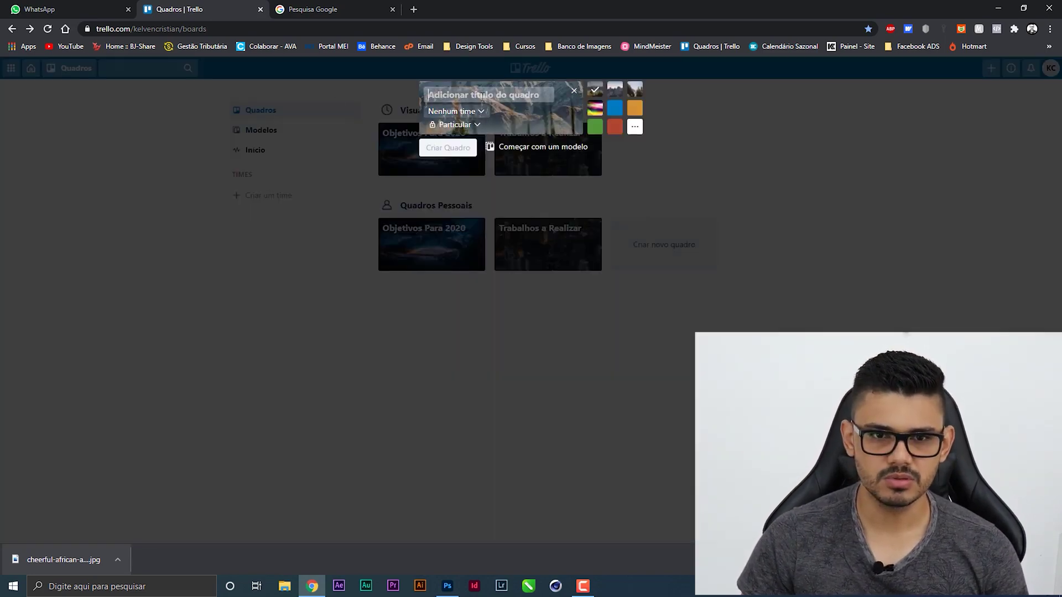
type("Quadro")
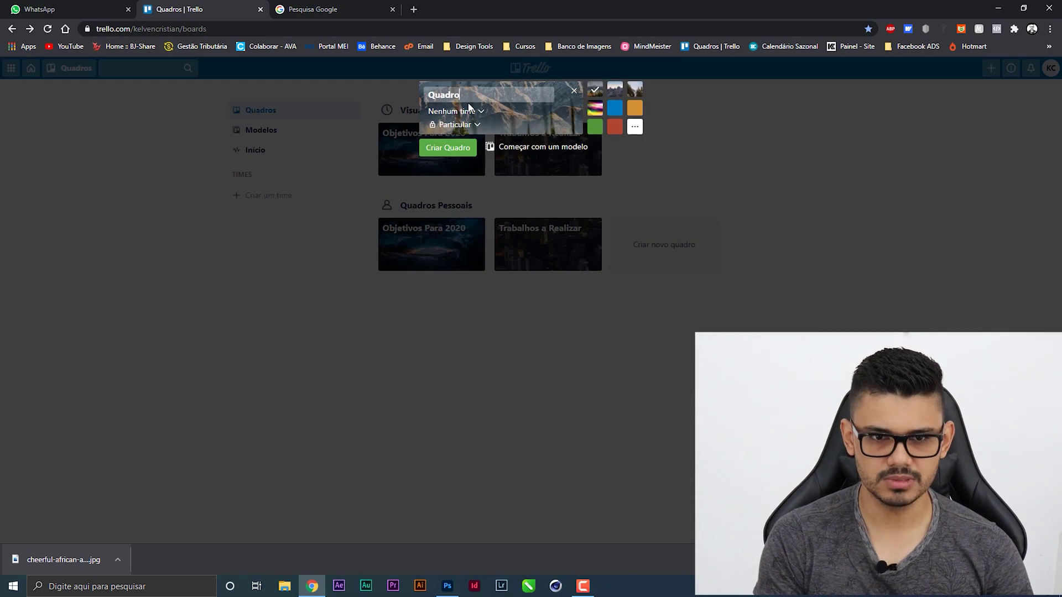
type(" Teste")
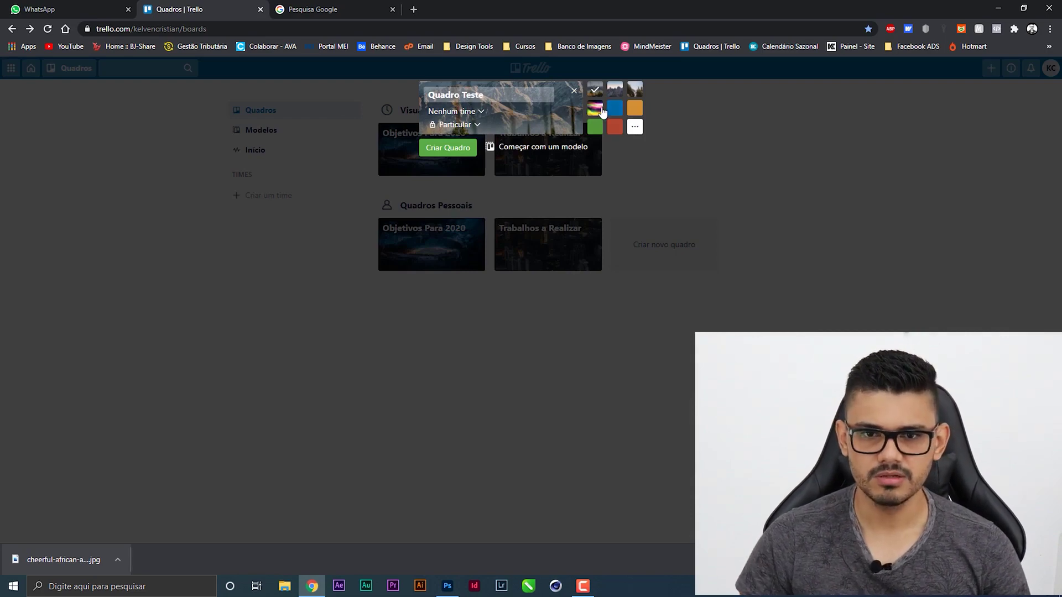
left_click(594, 108)
left_click(449, 154)
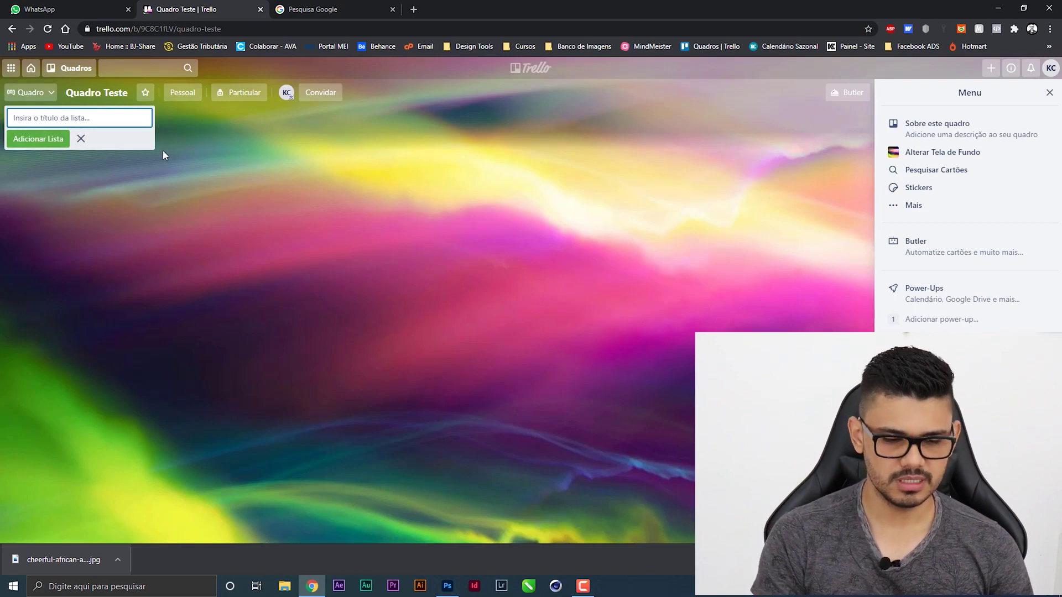
Add the list 'Lista 01' and give it a card titled 'Tarefa 01'.
type("Lista 01")
key("Return")
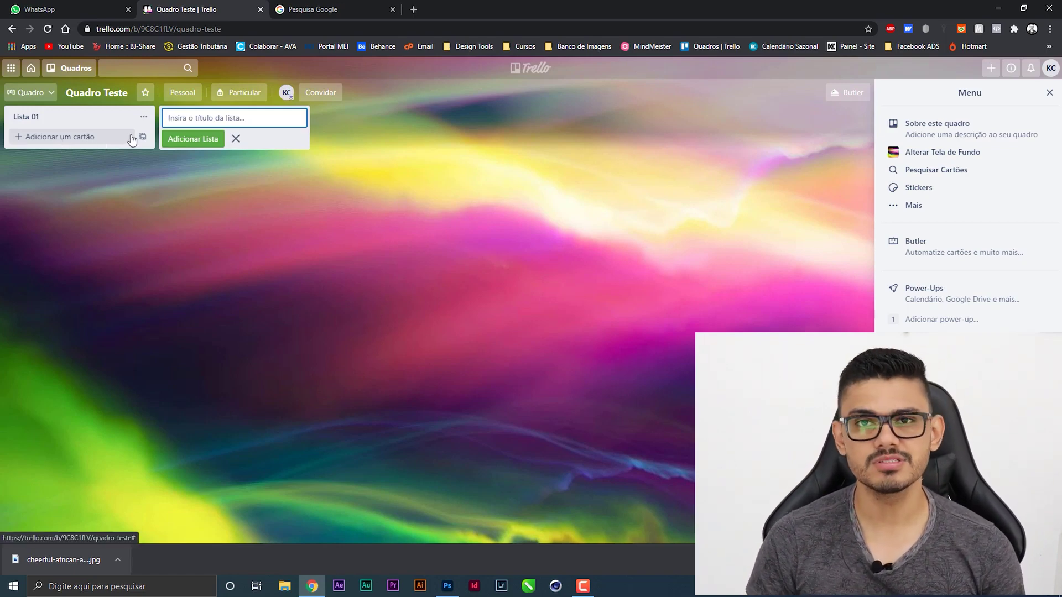
left_click(94, 138)
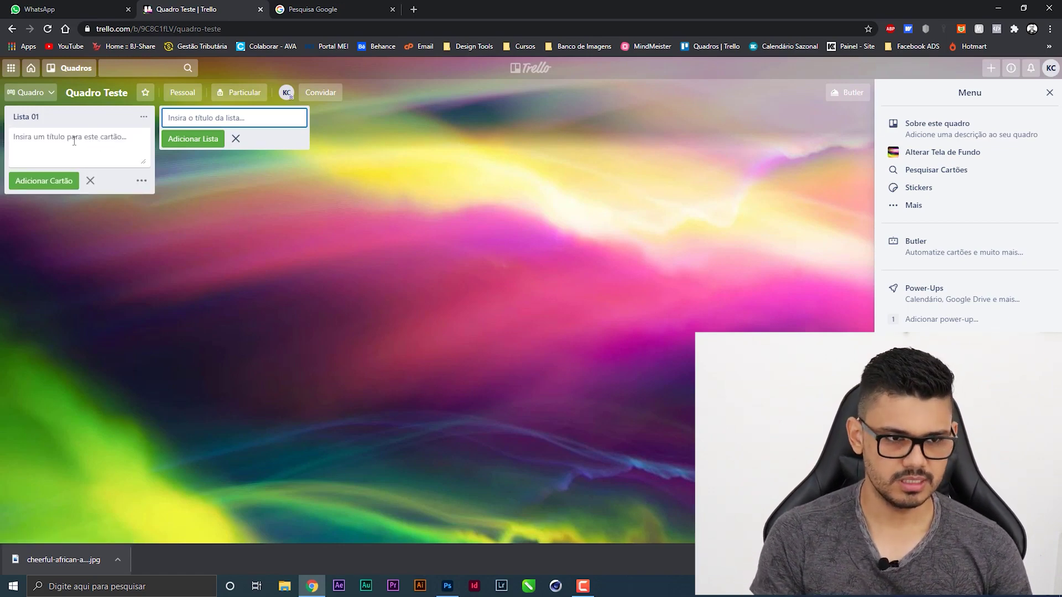
type("C")
key("BackSpace")
key("BackSpace")
type("Tare")
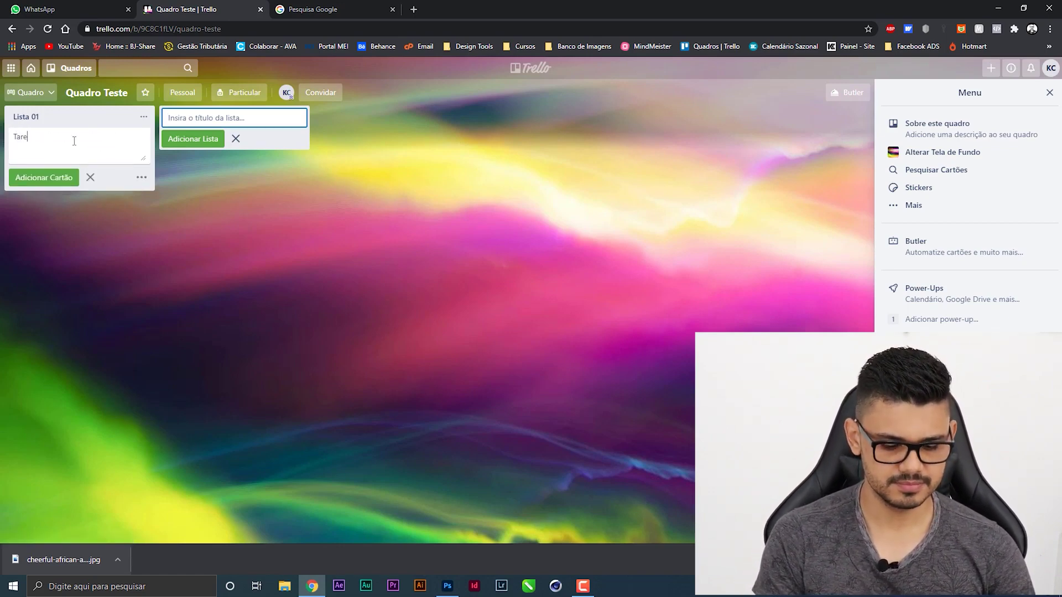
type(" 01")
key("Return")
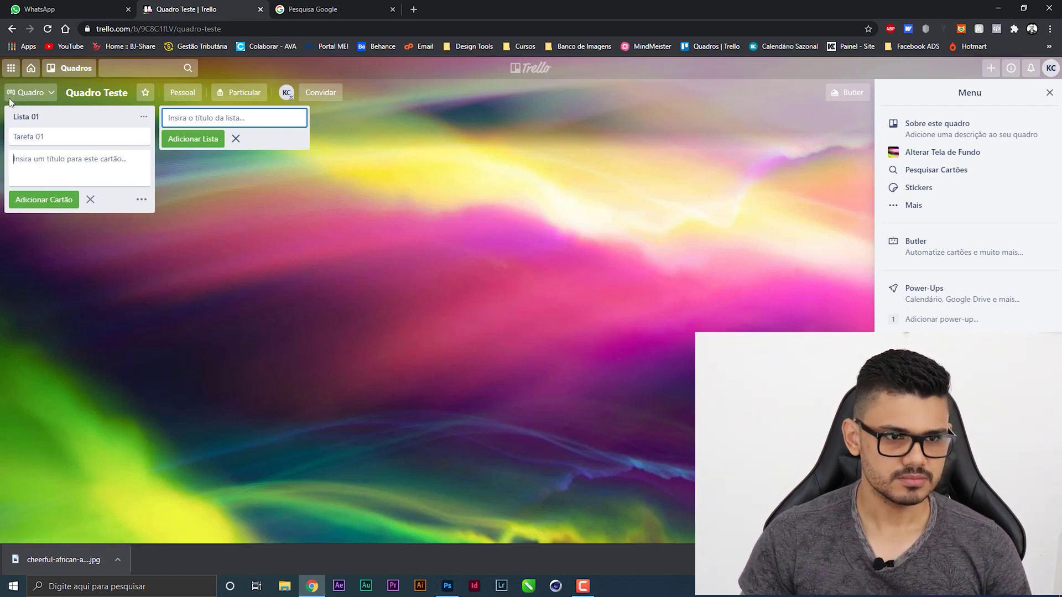
mouse_move(78, 137)
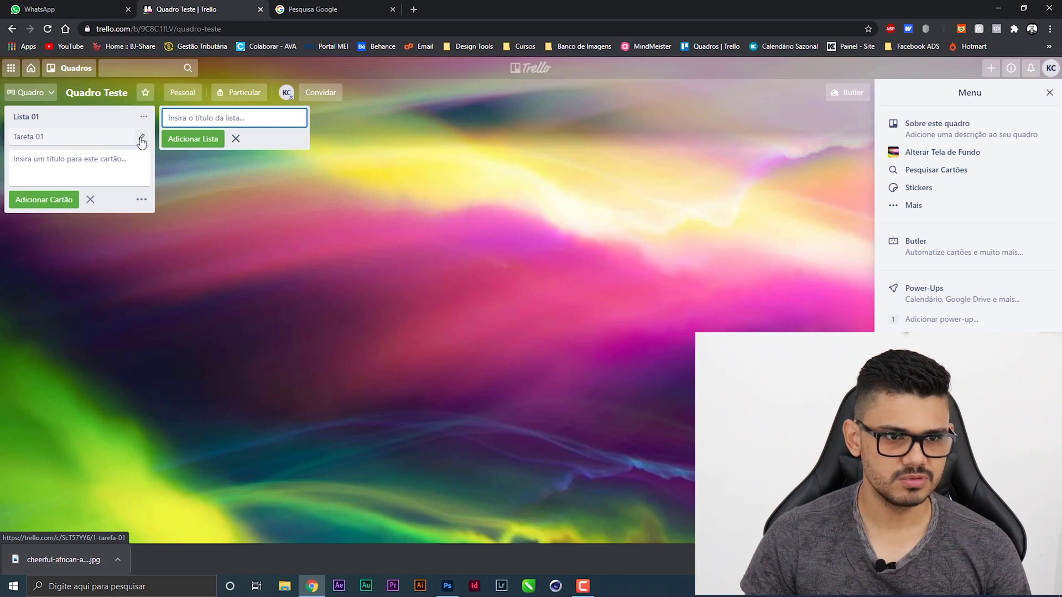
Write the description 'Nesta tarefazer asadasdasdadas' on the Tarefa 01 card, then close the card.
left_click(139, 137)
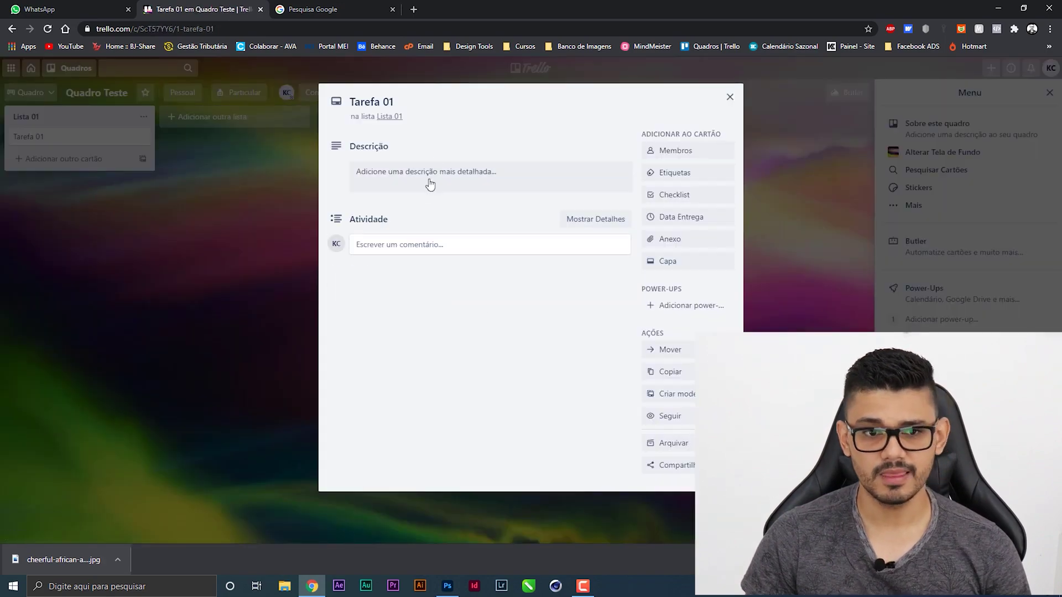
left_click(409, 175)
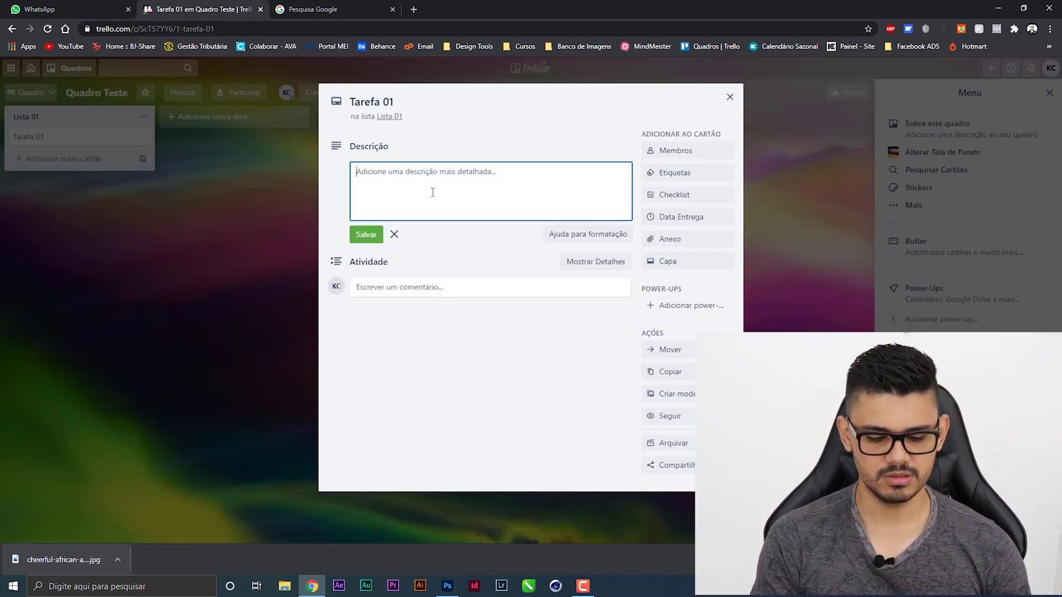
type("Nesta tar")
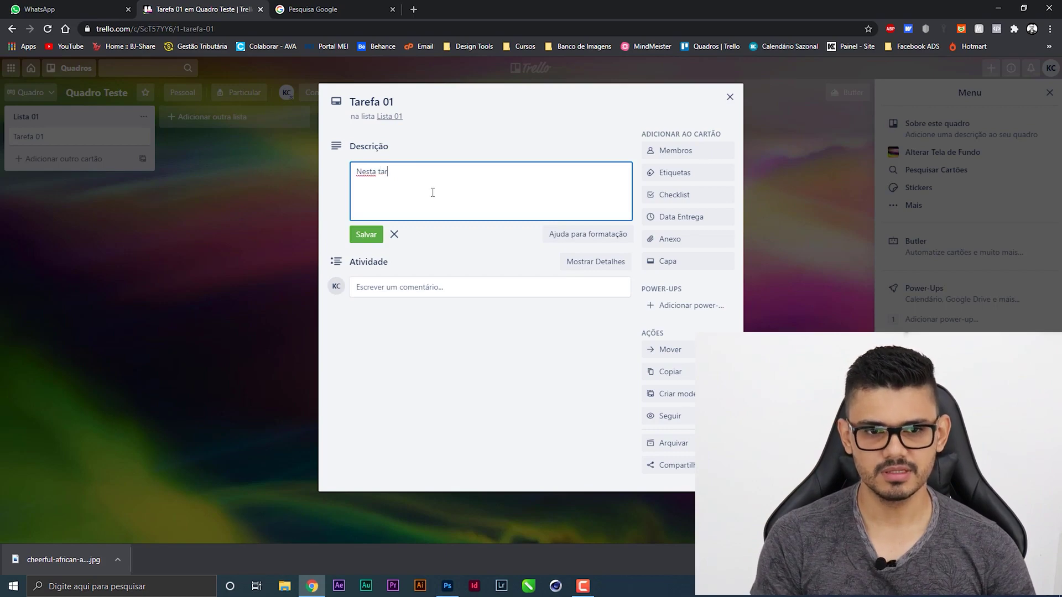
type("efazer asadas")
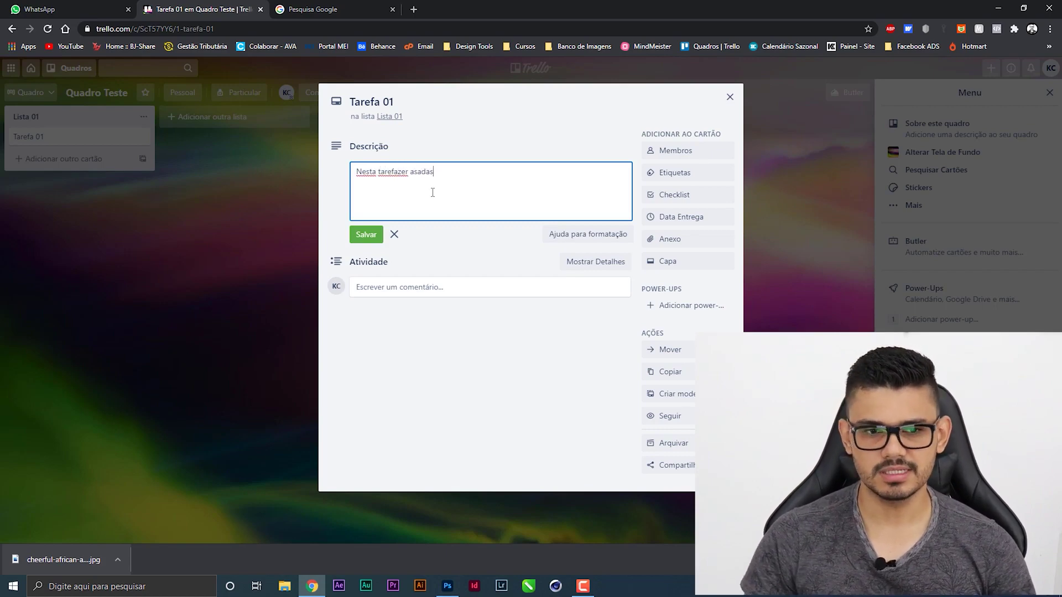
type("dasdadas")
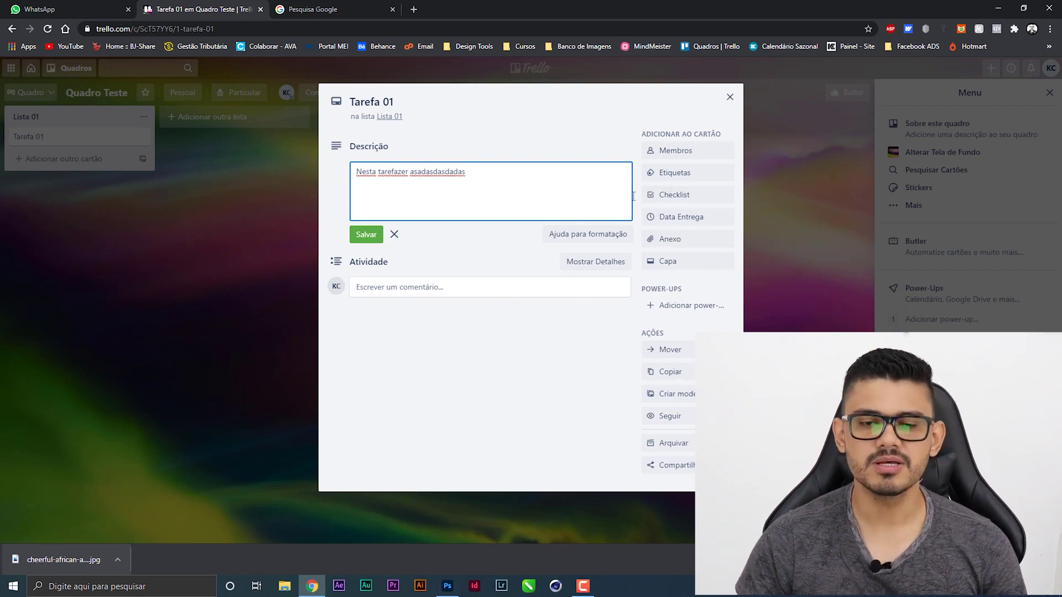
left_click(730, 98)
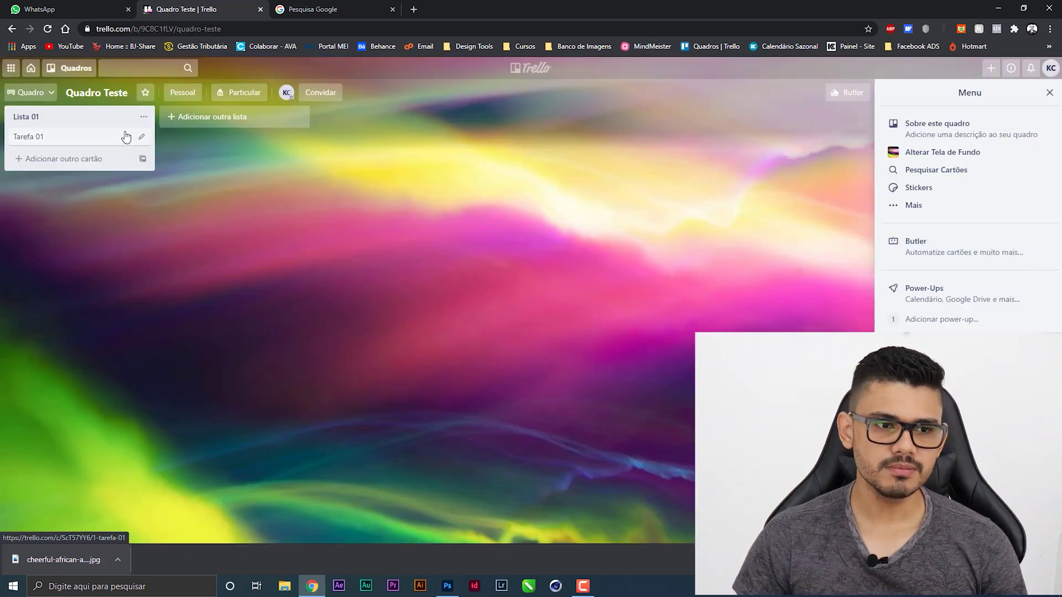
Archive the Tarefa 01 card from its quick-edit menu, leaving Lista 01 empty.
left_click(142, 133)
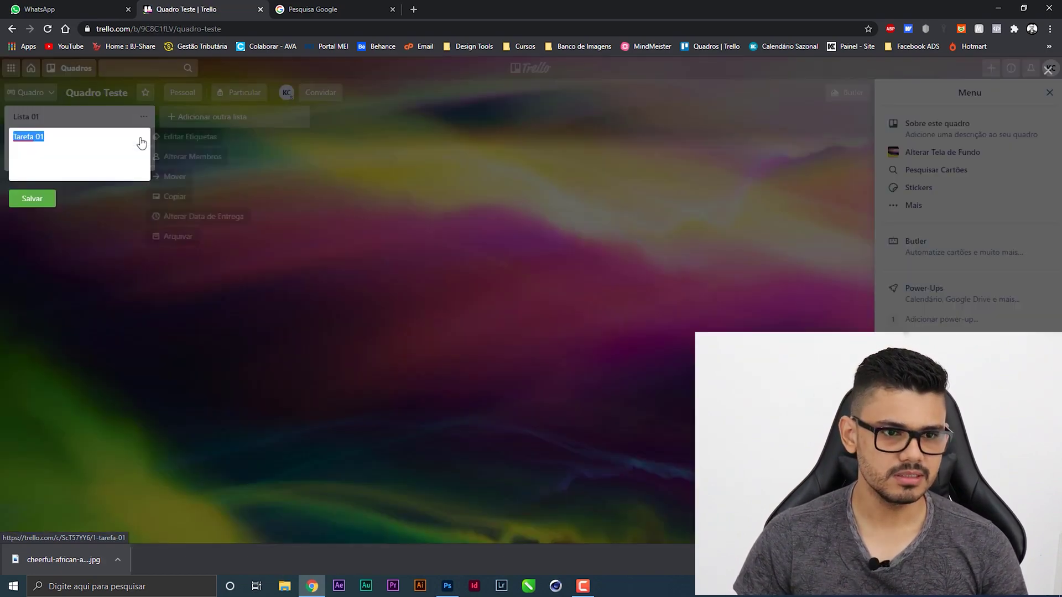
left_click(183, 237)
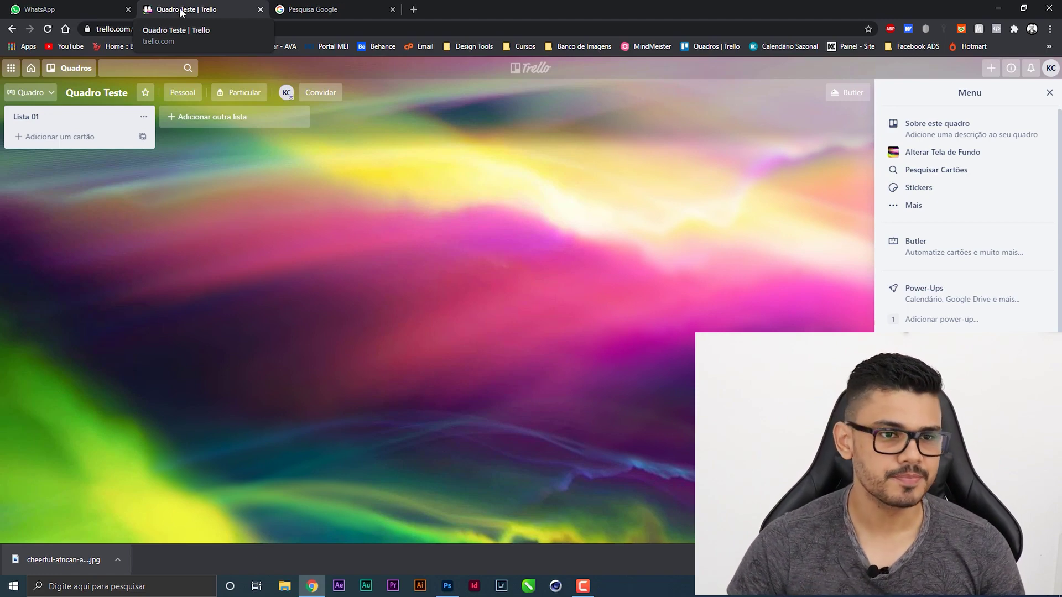
Switch from Trello to the WhatsApp Web tab with the group chat open.
left_click(50, 9)
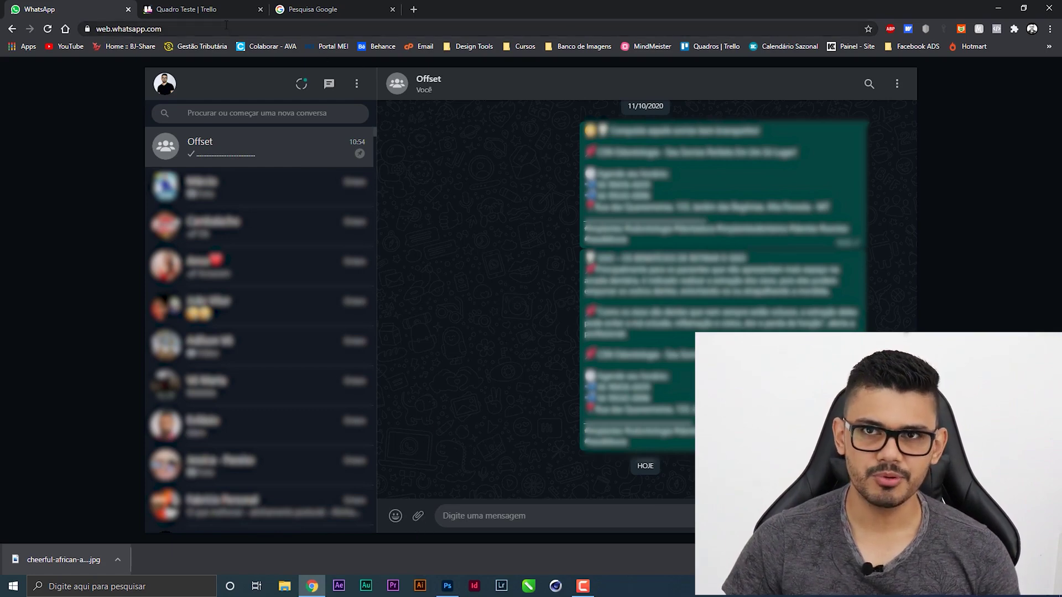
Attach 874019-gigapixel as a photo and send it to the Offset chat.
left_click(418, 517)
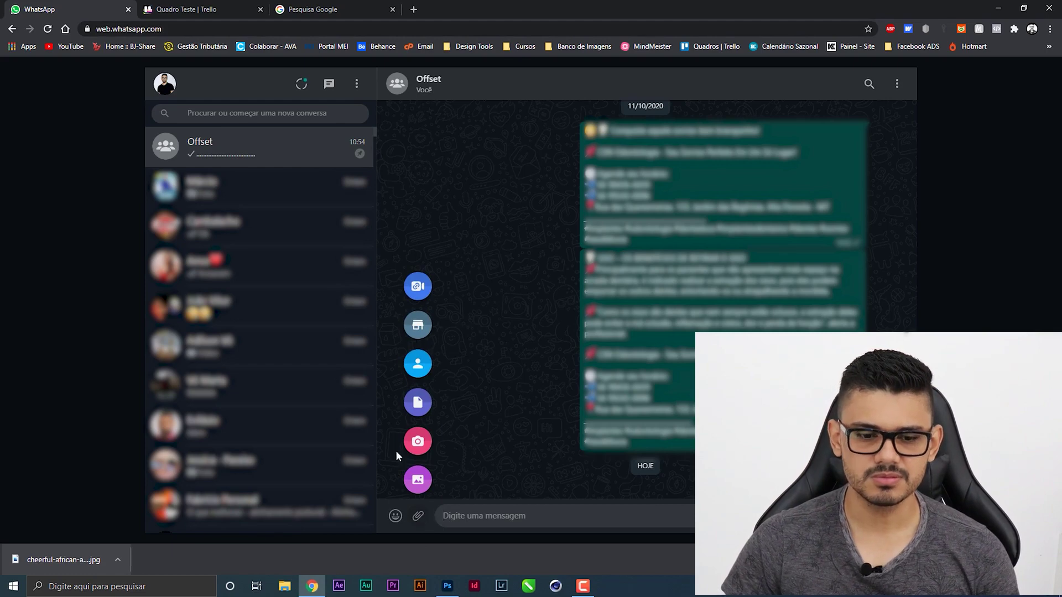
left_click(419, 482)
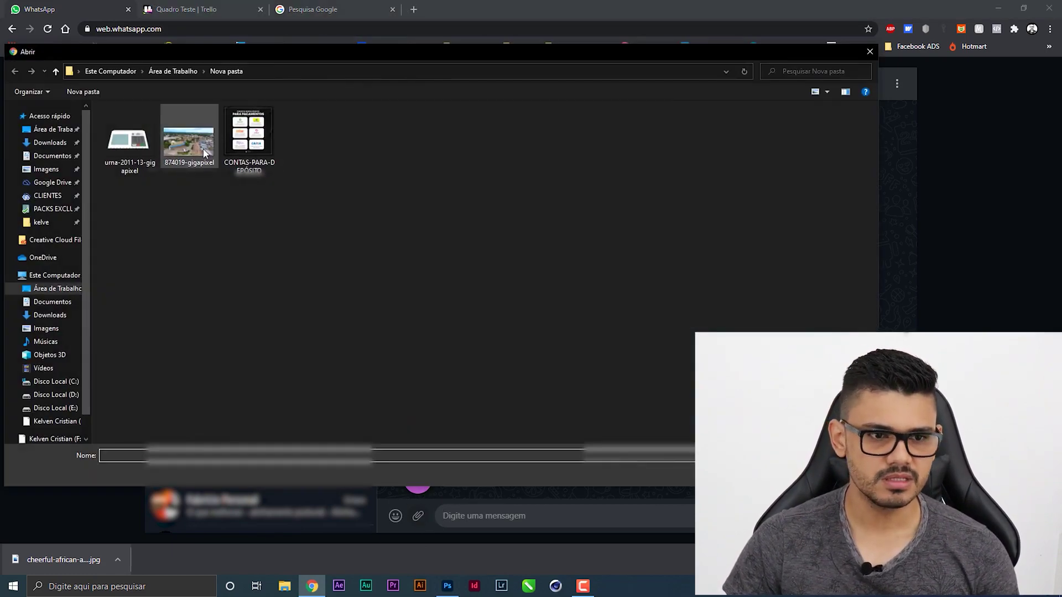
double_click(204, 153)
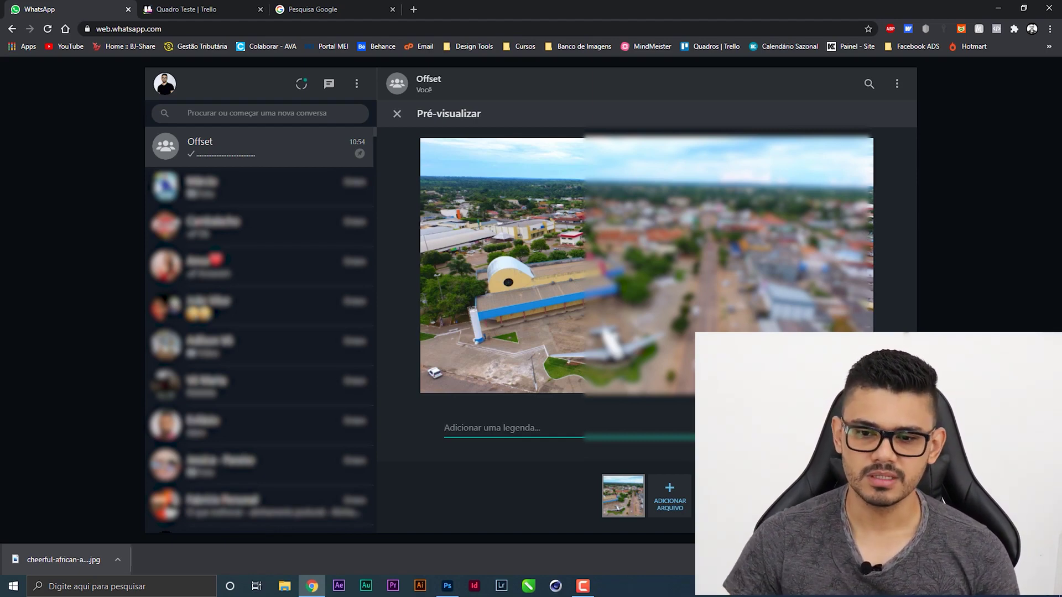
key("Return")
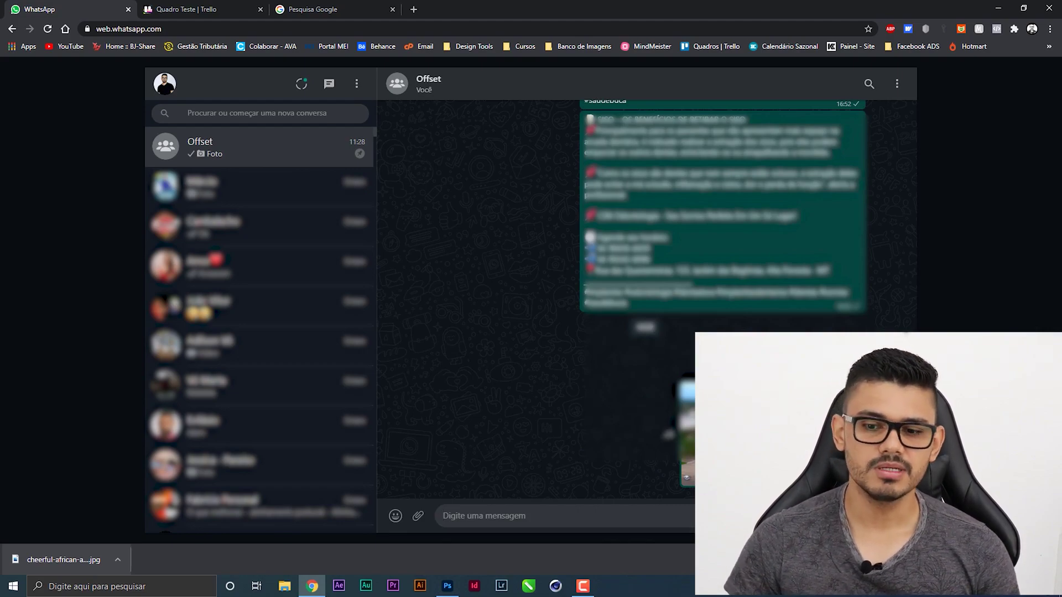
Save the sent aerial photo to Área de Trabalho, then close the photo viewer.
left_click(687, 432)
left_click(553, 305)
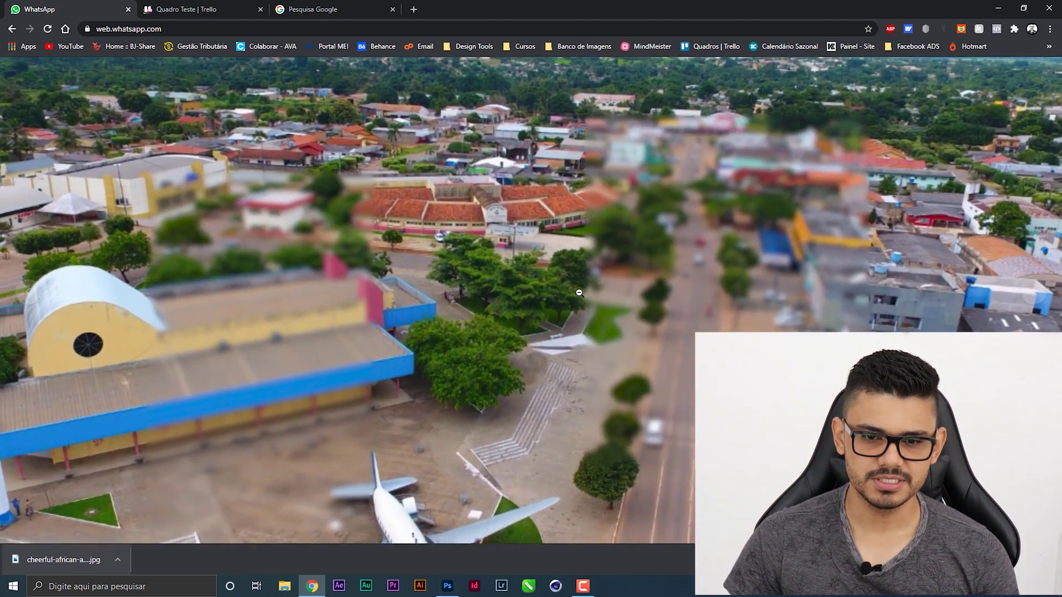
right_click(591, 293)
key("Escape")
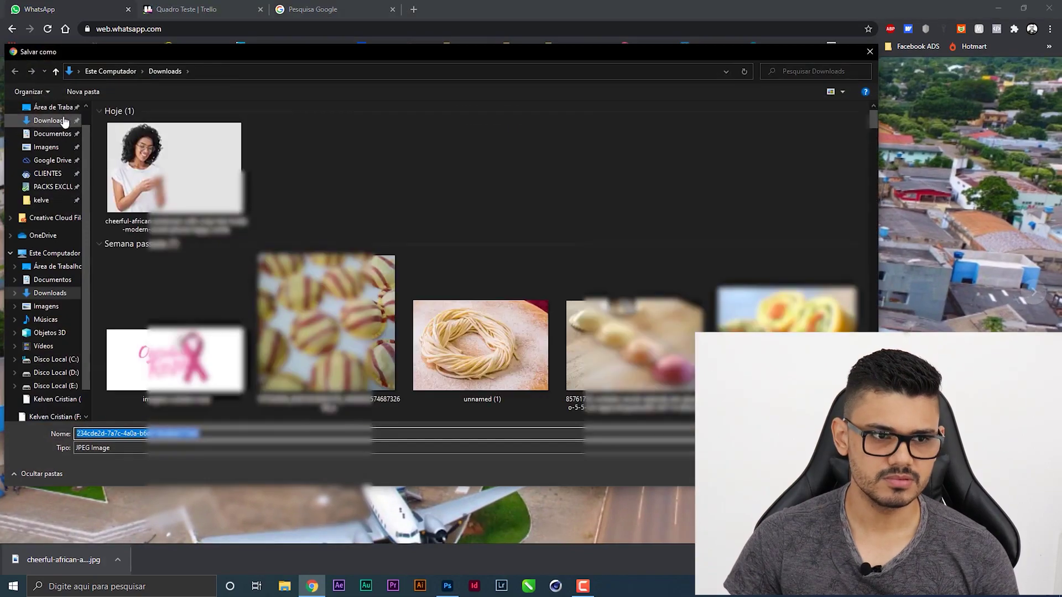
left_click(53, 107)
key("Return")
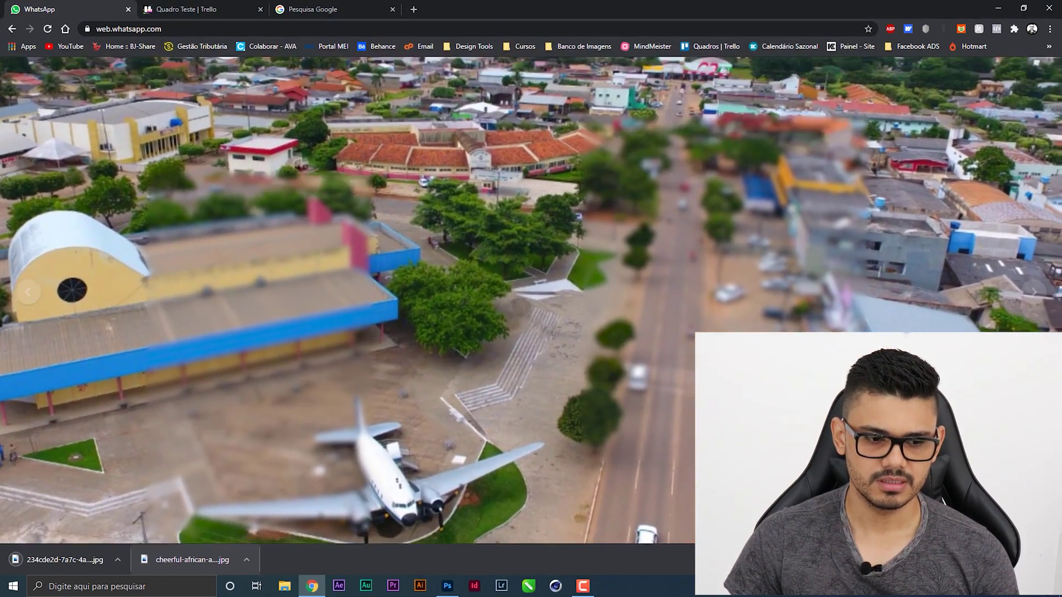
left_click(553, 304)
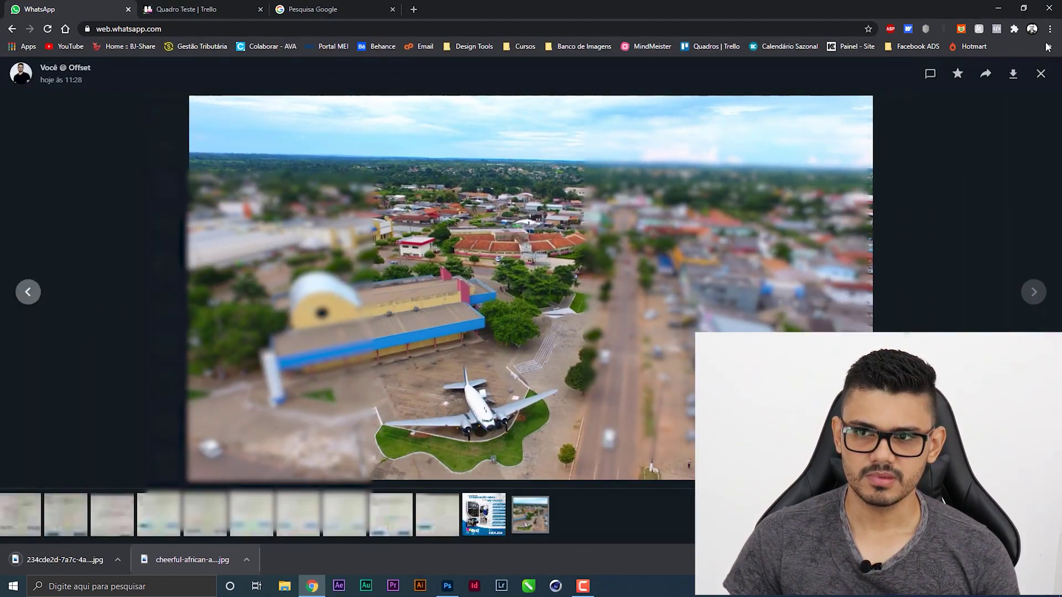
left_click(1040, 72)
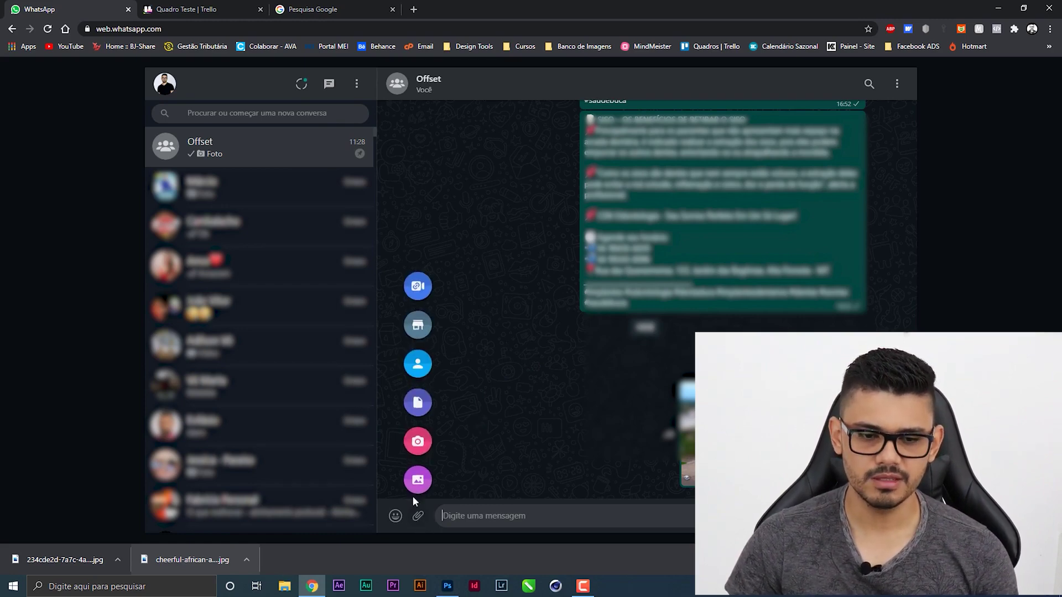
Send 874019-gigapixel.png to the Offset chat as a document, then show the desktop with Super+D.
left_click(420, 407)
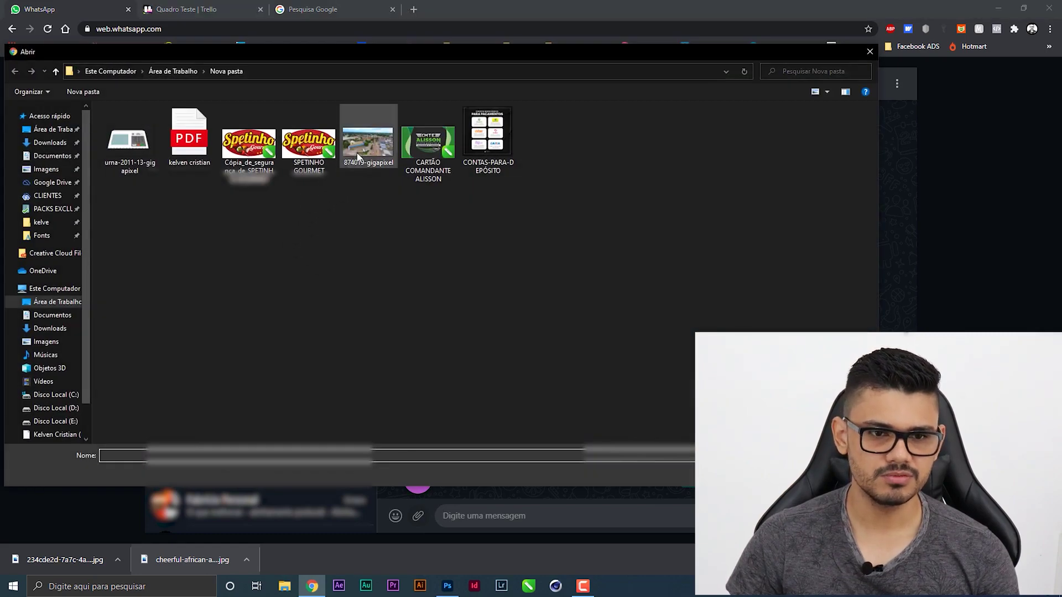
double_click(366, 144)
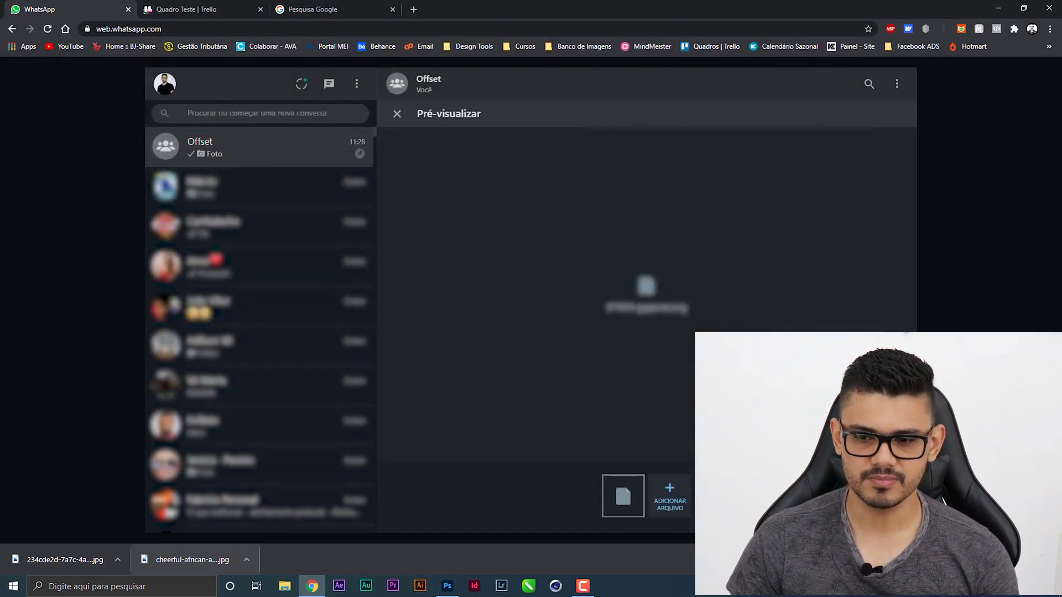
key("Return")
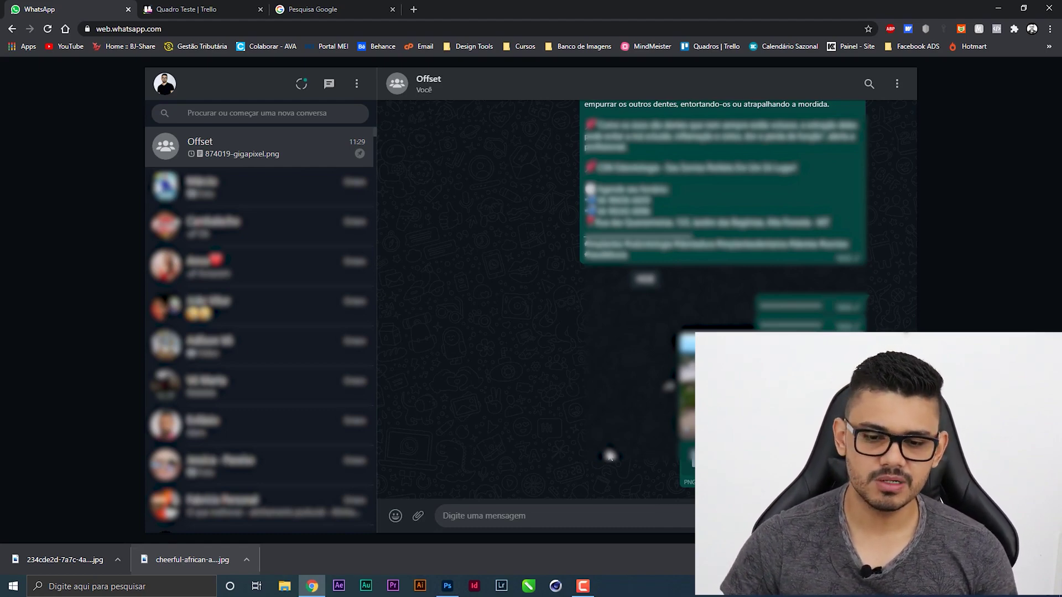
key("super+d")
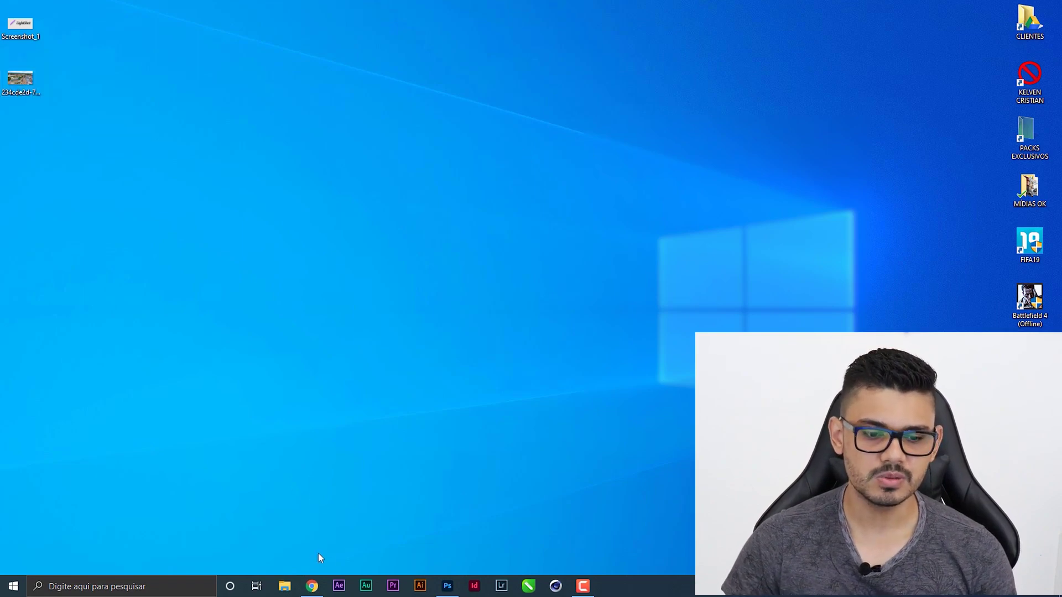
Restore Chrome from the taskbar and open the attachment menu in the Offset chat.
left_click(312, 586)
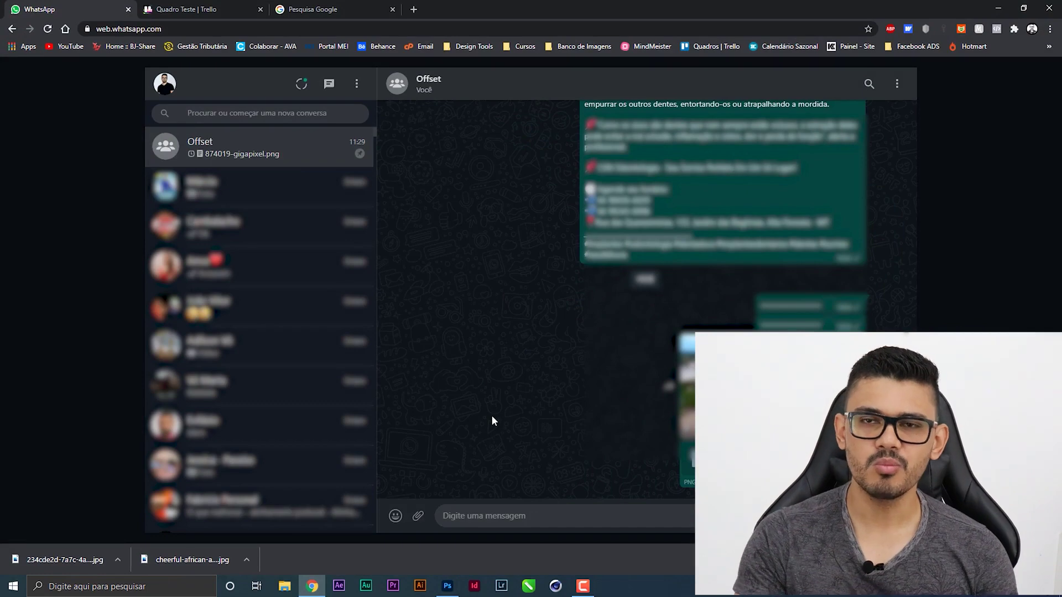
left_click(416, 516)
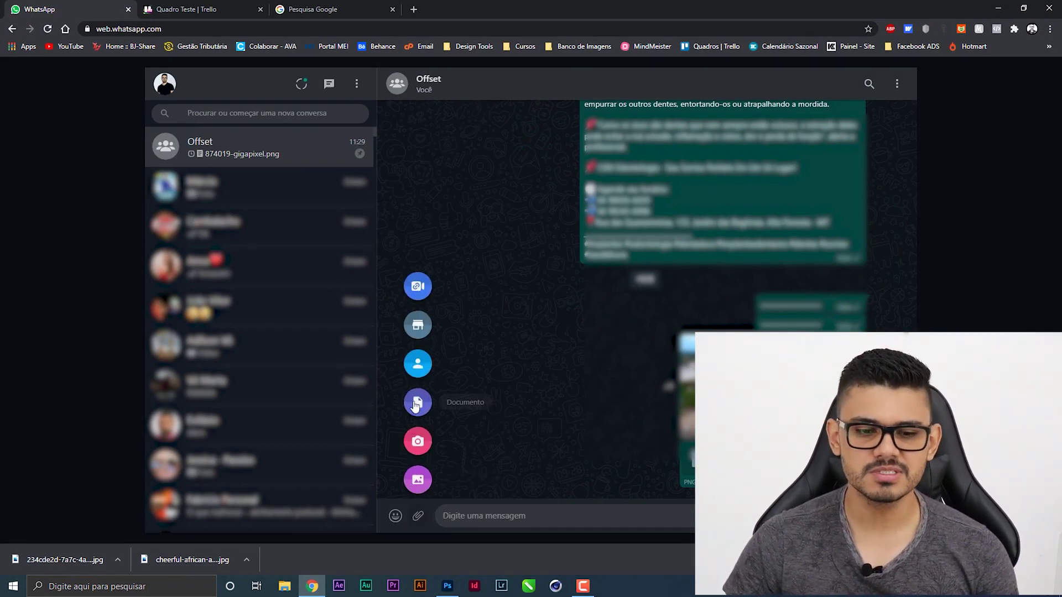